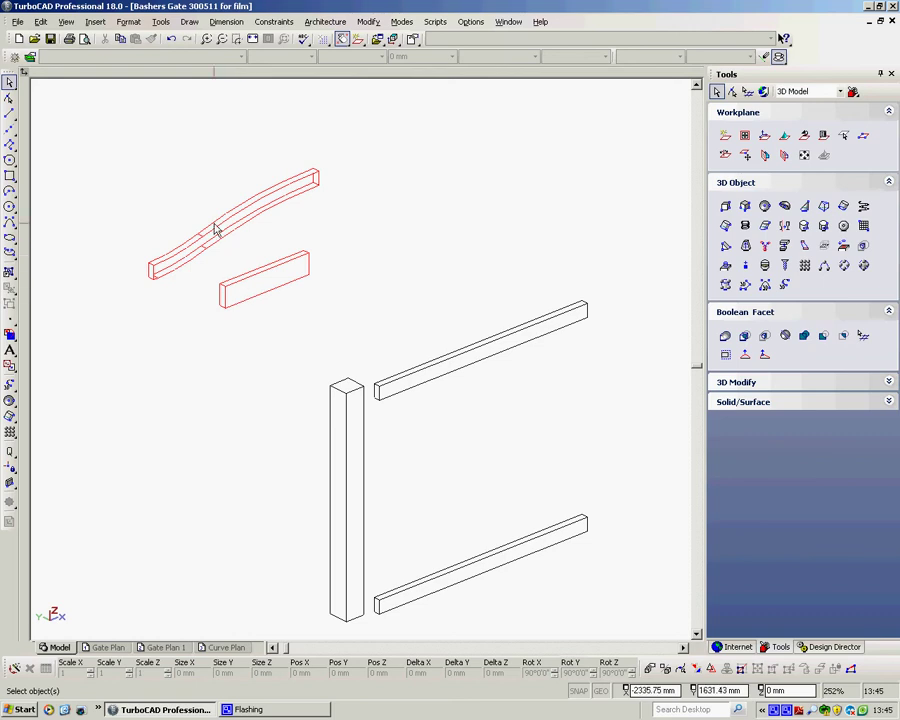
Orbit, pan and zoom the view to inspect the curved rail.
scroll(360, 362, up, 5)
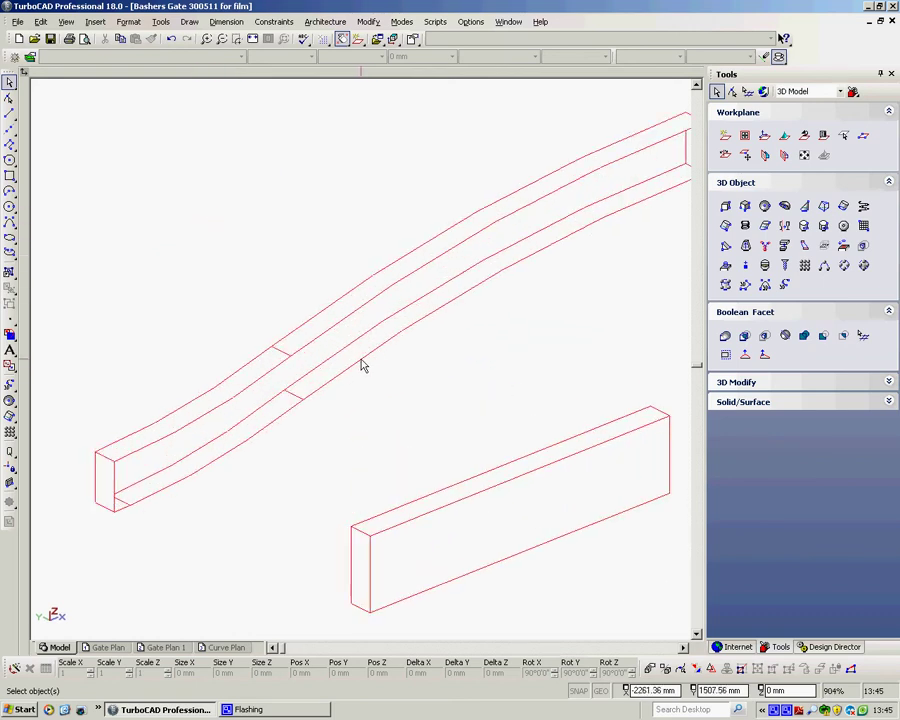
scroll(360, 362, up, 1)
scroll(362, 365, down, 3)
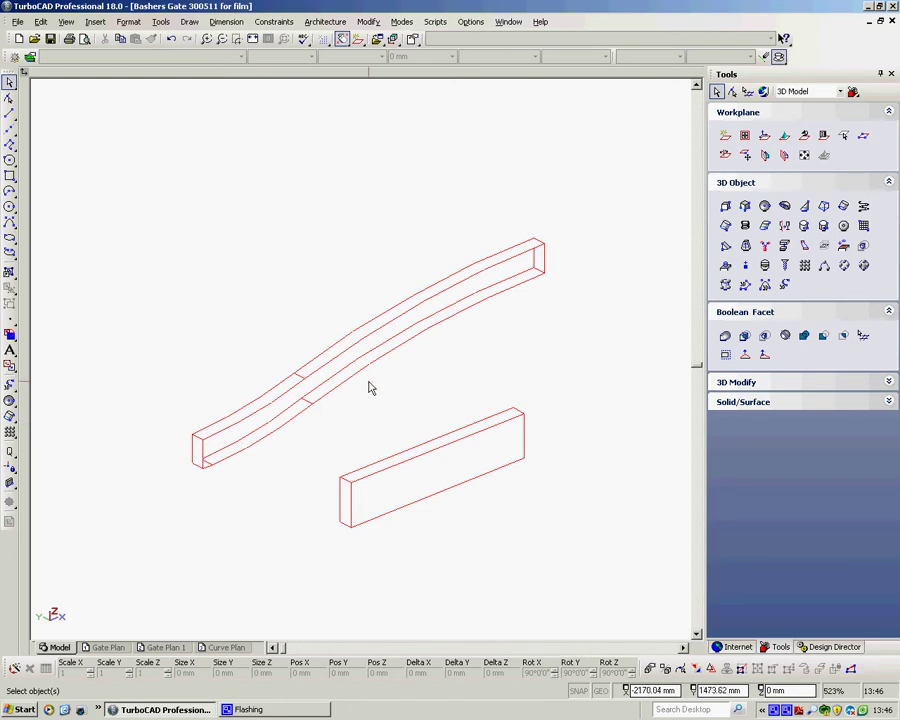
mouse_move(368, 386)
middle_down()
mouse_move(370, 358)
mouse_move(408, 402)
mouse_move(382, 398)
middle_up()
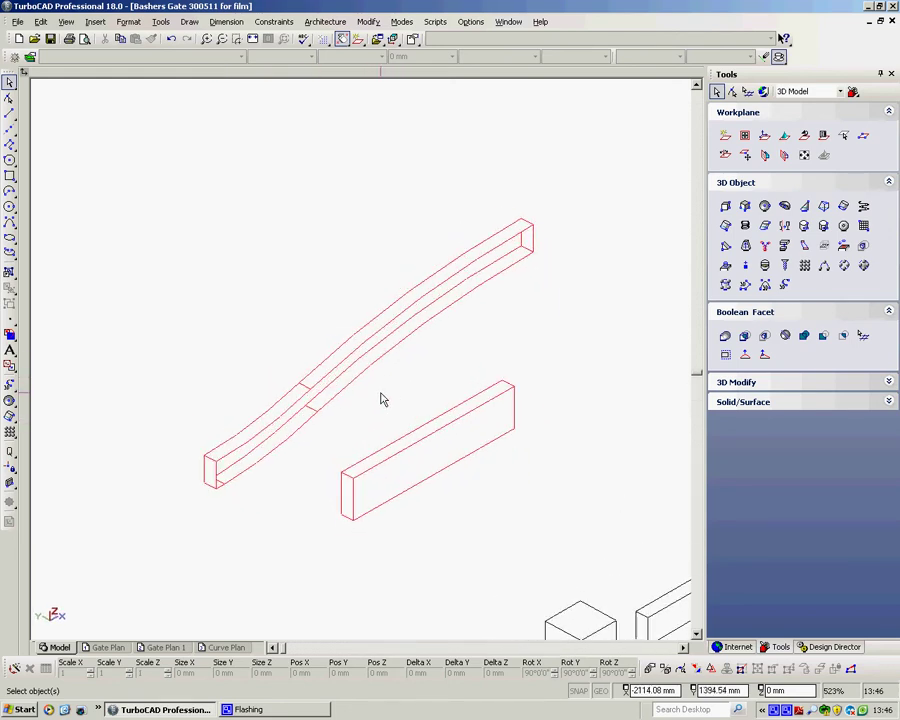
click(210, 462)
click(177, 429)
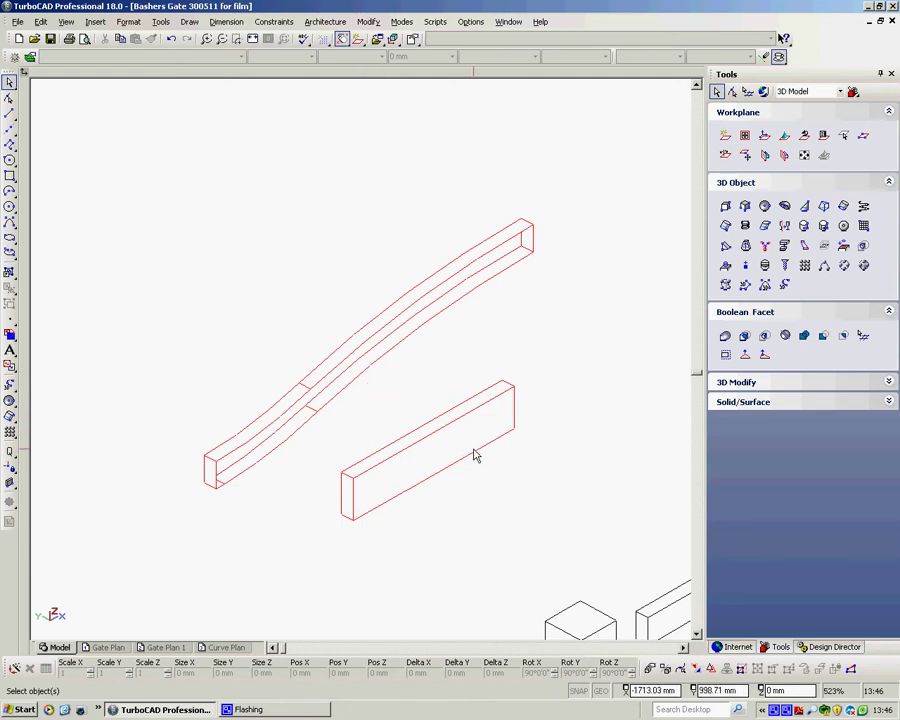
scroll(362, 364, down, 5)
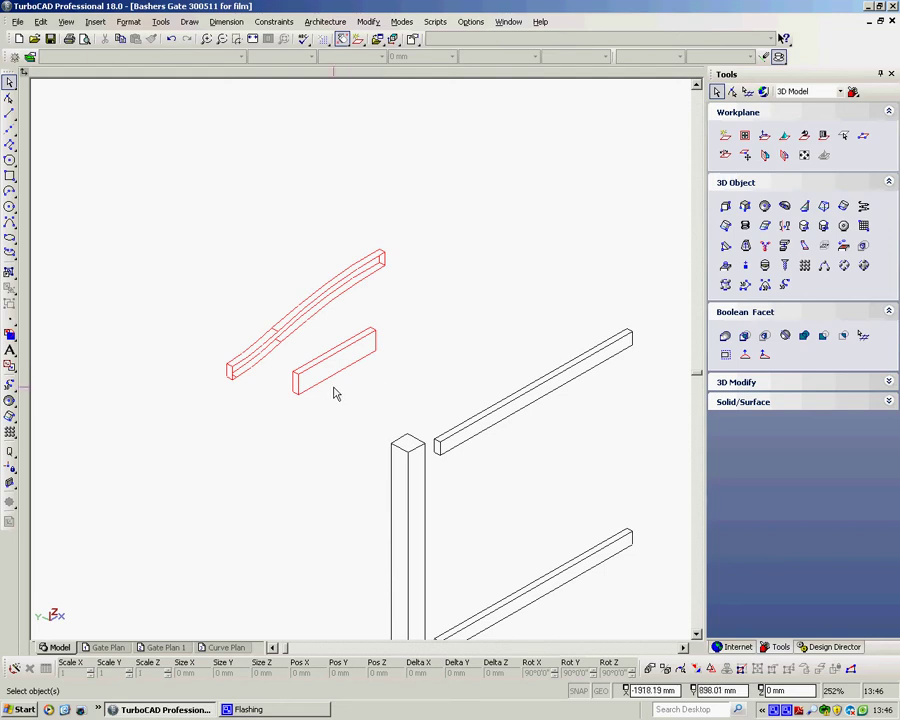
mouse_move(312, 318)
middle_down()
mouse_move(368, 382)
mouse_move(364, 366)
middle_up()
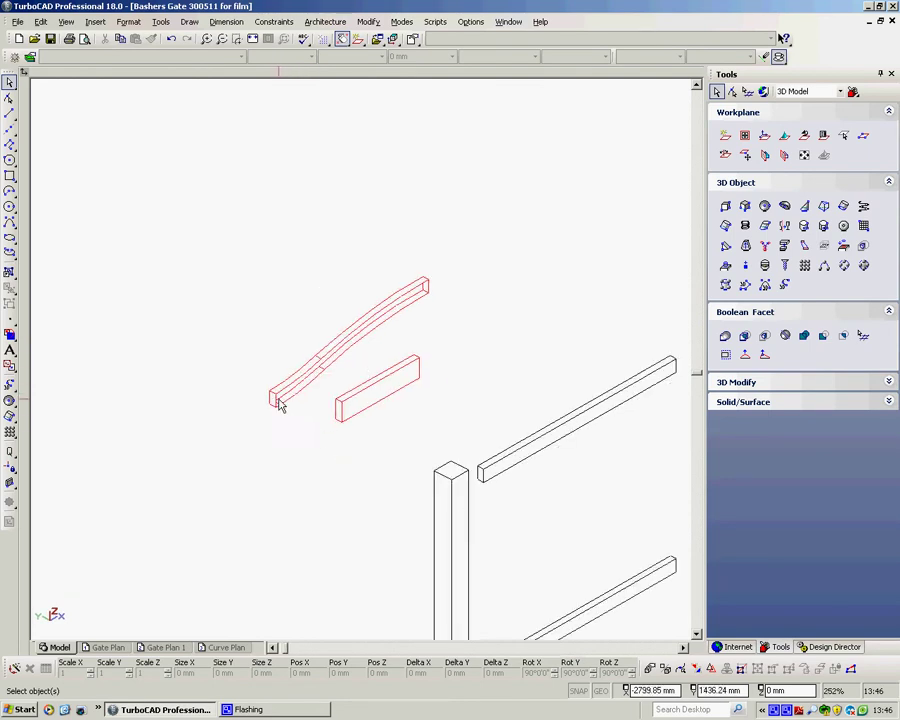
scroll(278, 407, up, 1)
scroll(272, 408, up, 1)
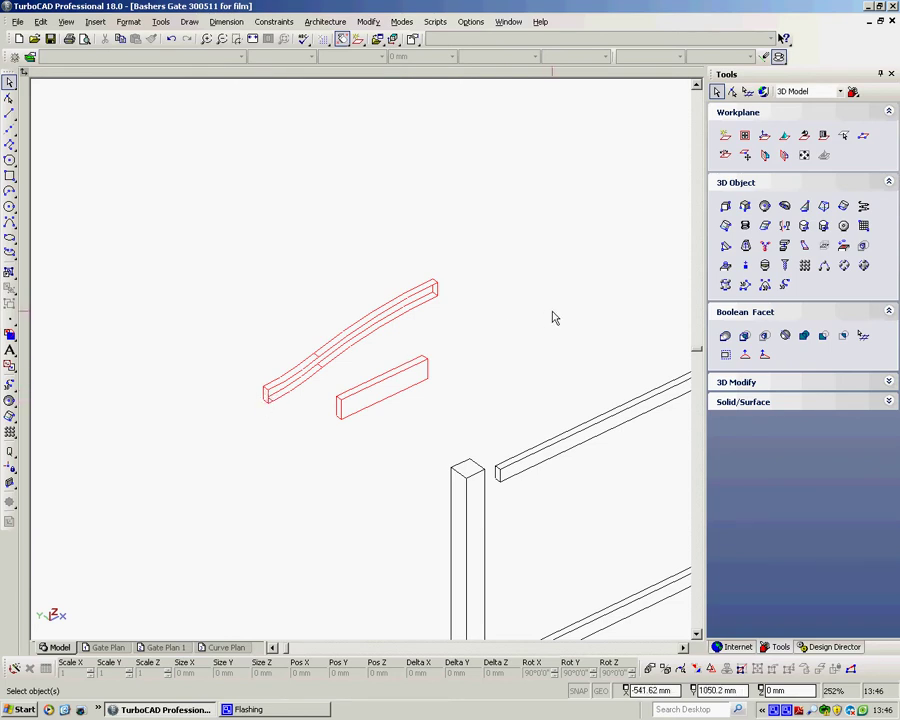
Align the workplane by facet to the curved rail's end face, then hide the workplane display.
click(724, 139)
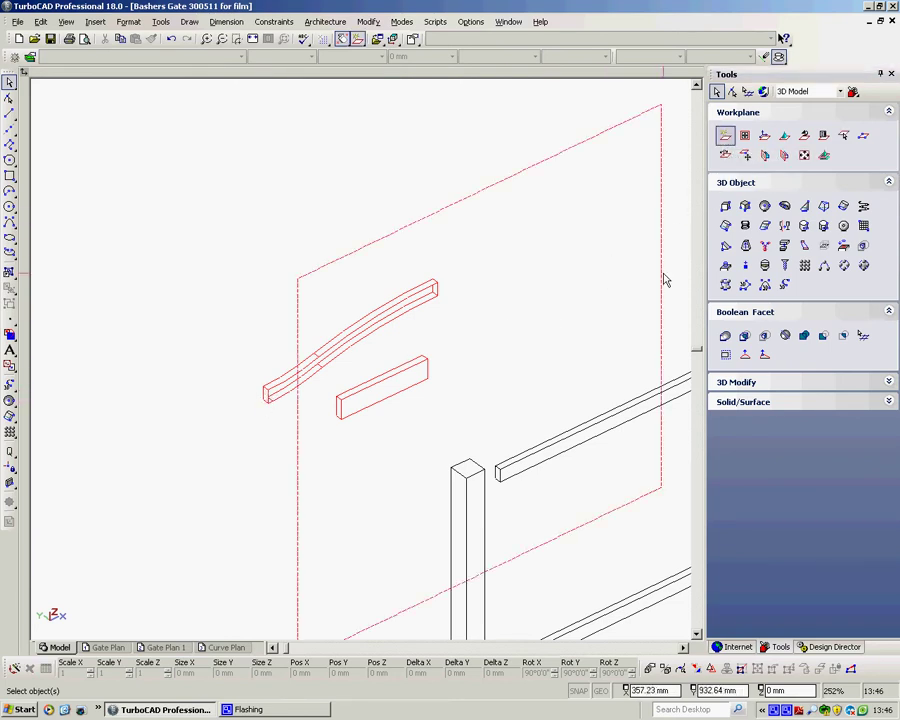
click(764, 157)
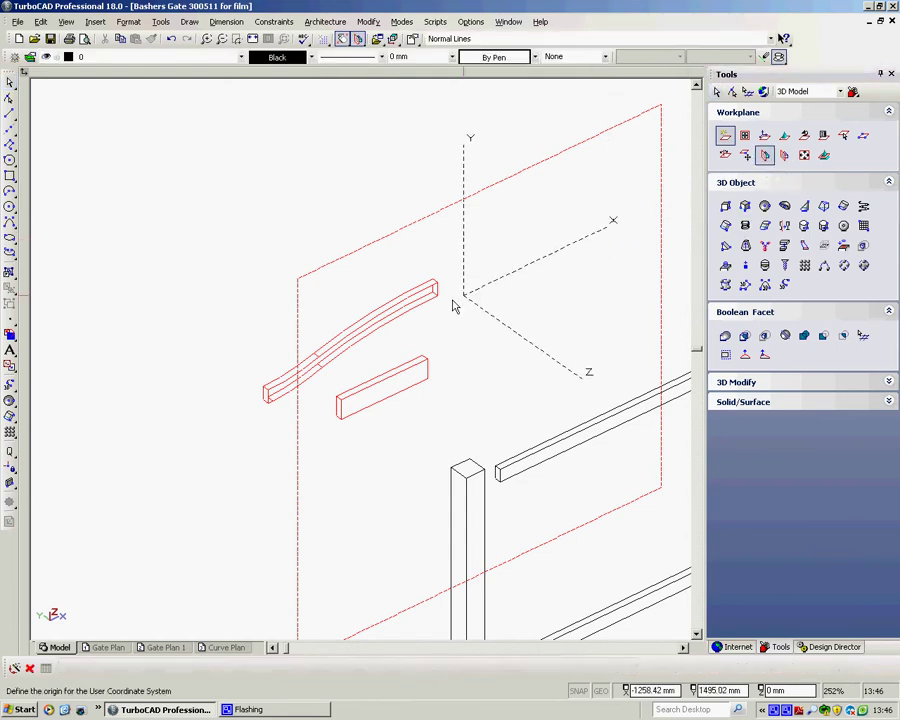
click(266, 398)
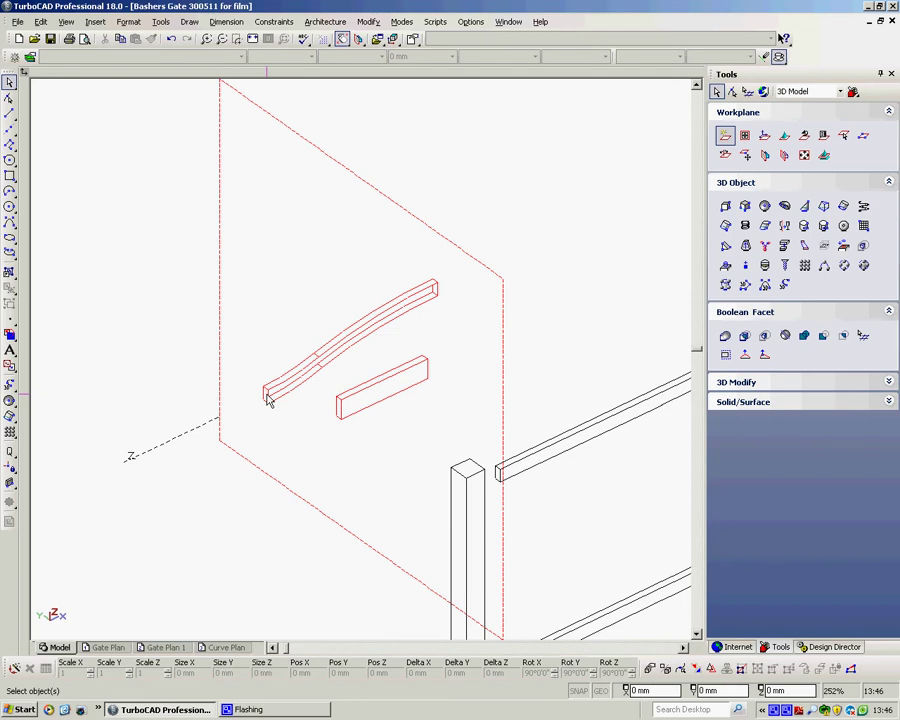
scroll(369, 362, up, 3)
scroll(366, 362, up, 1)
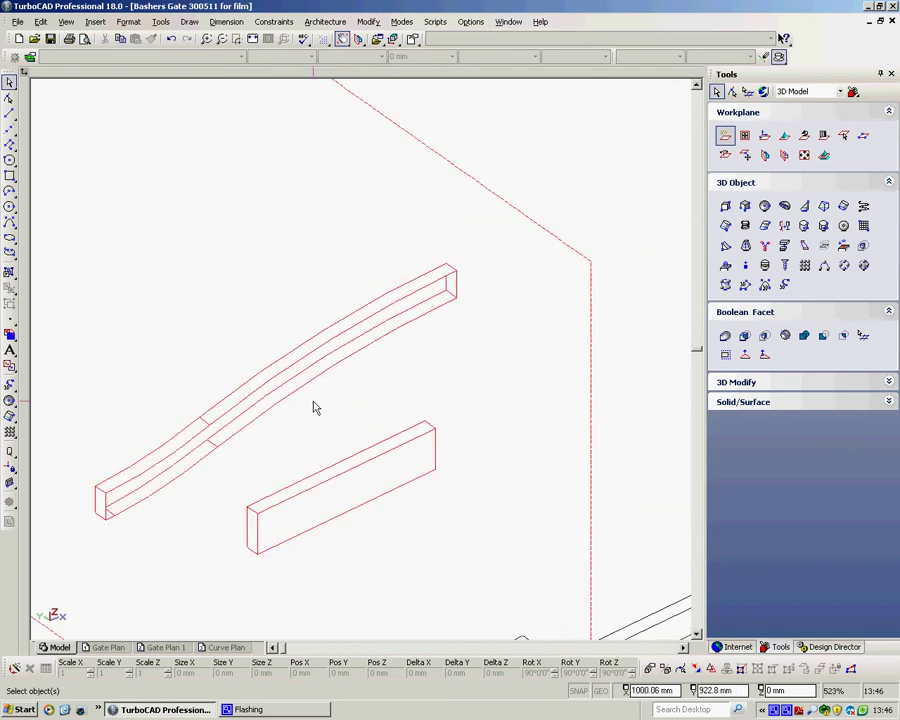
scroll(361, 362, up, 1)
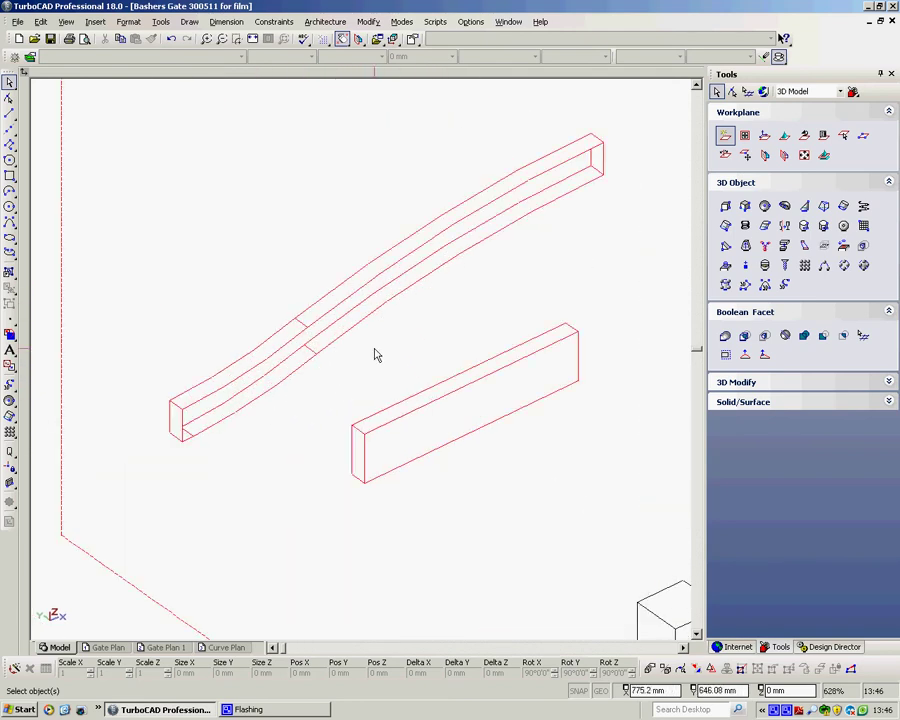
click(725, 137)
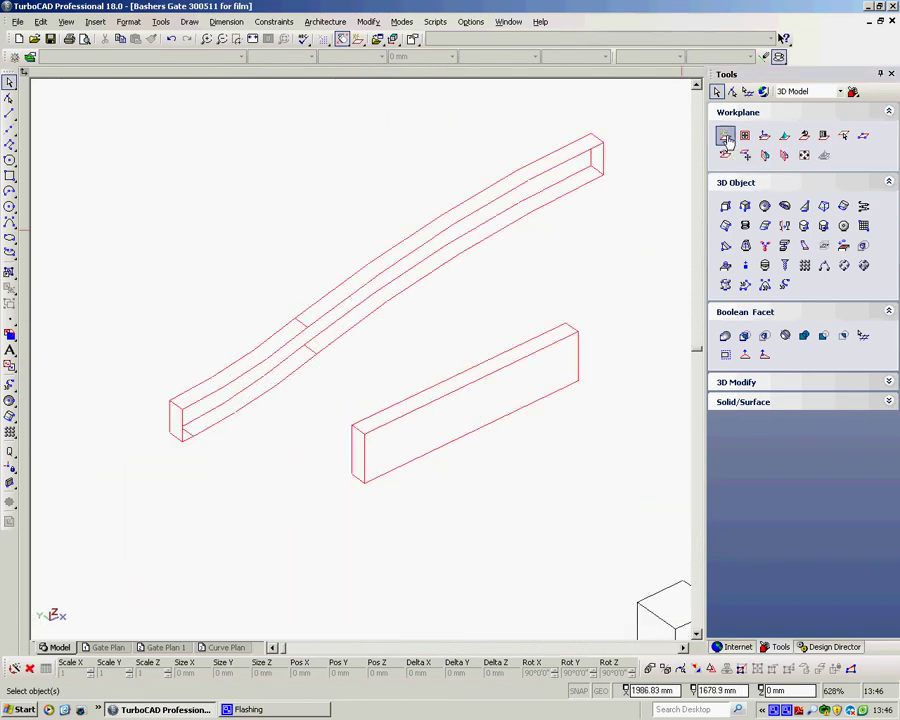
Draw a rectangle spanning two opposite corners of the curved rail's lower end face.
right_click(570, 254)
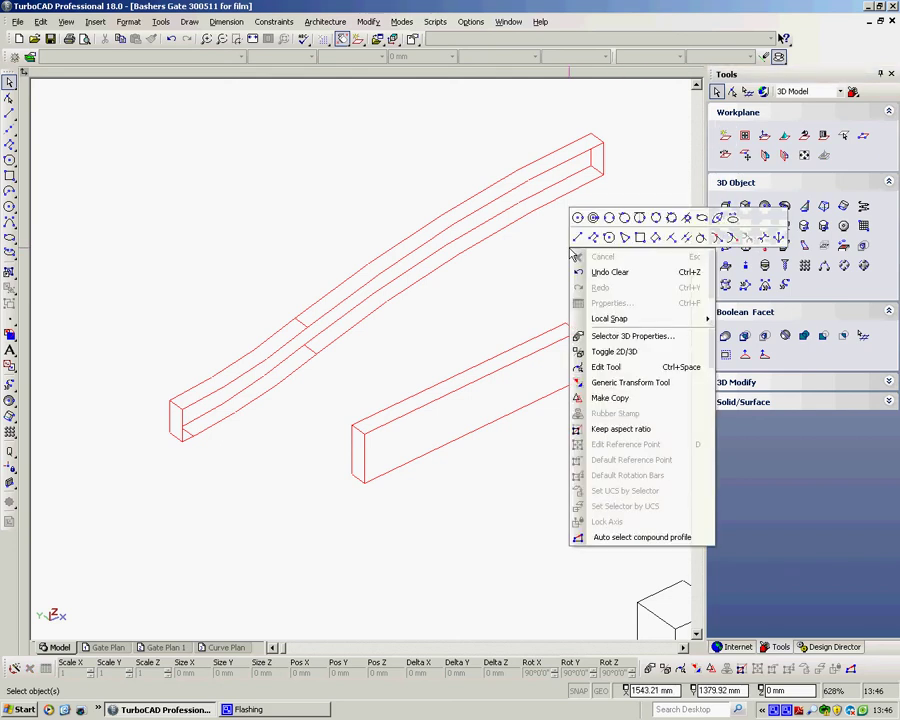
click(641, 239)
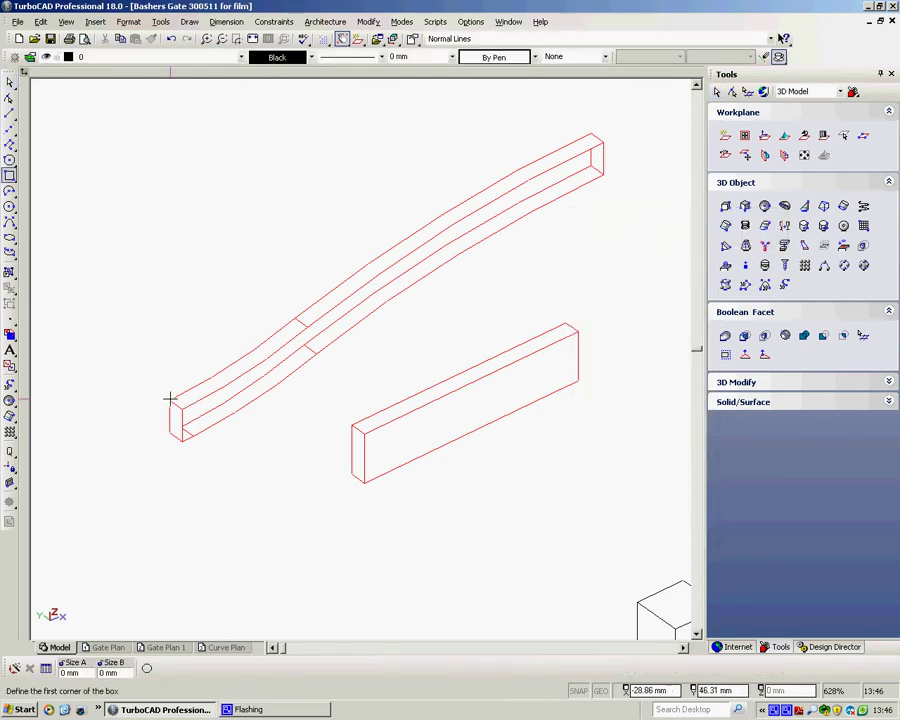
scroll(170, 397, up, 2)
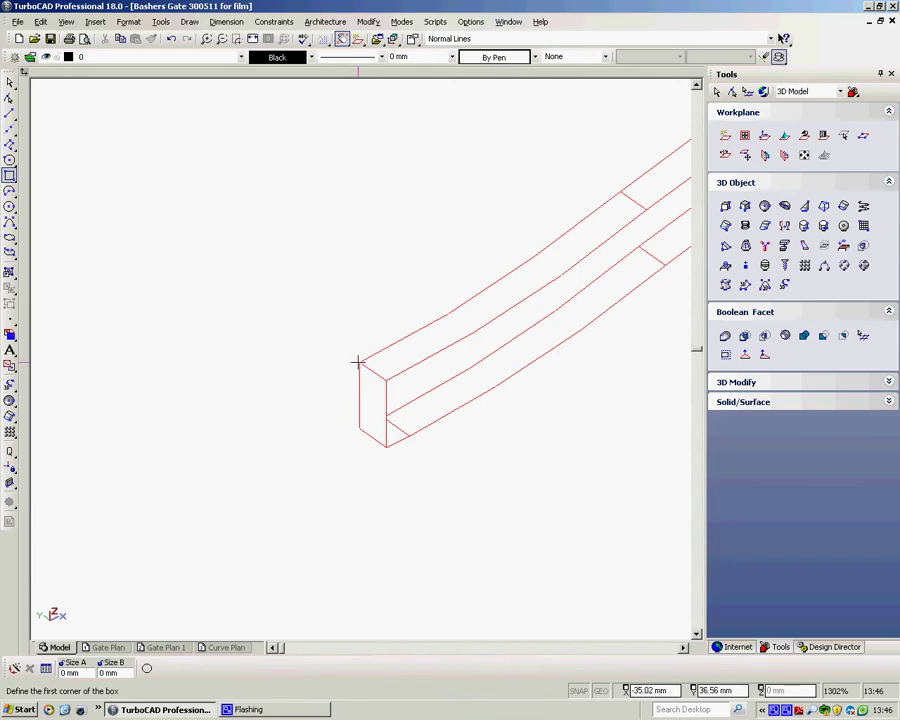
click(359, 361)
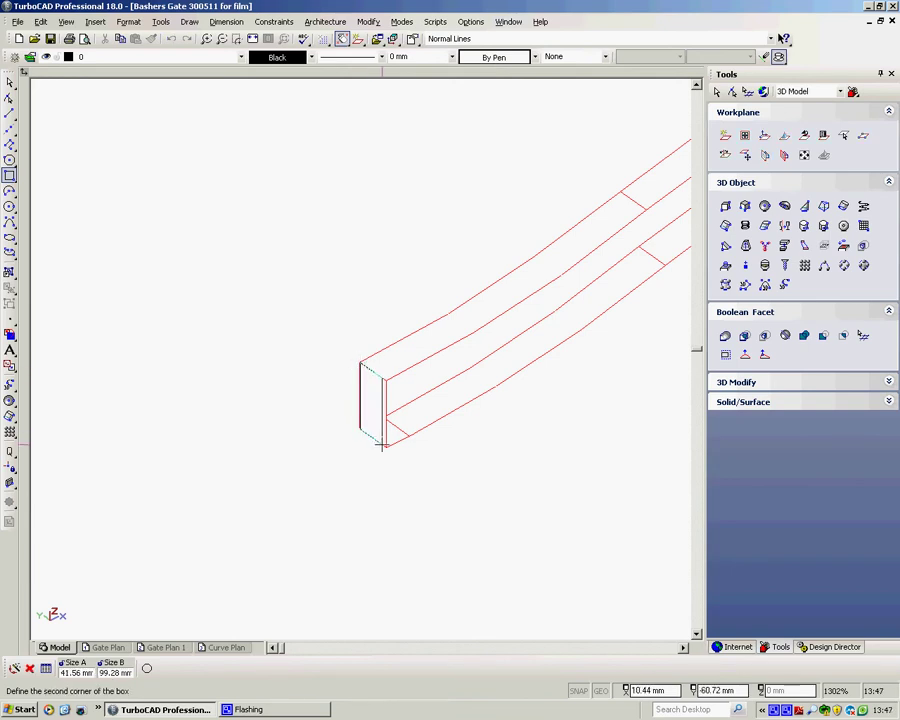
click(385, 446)
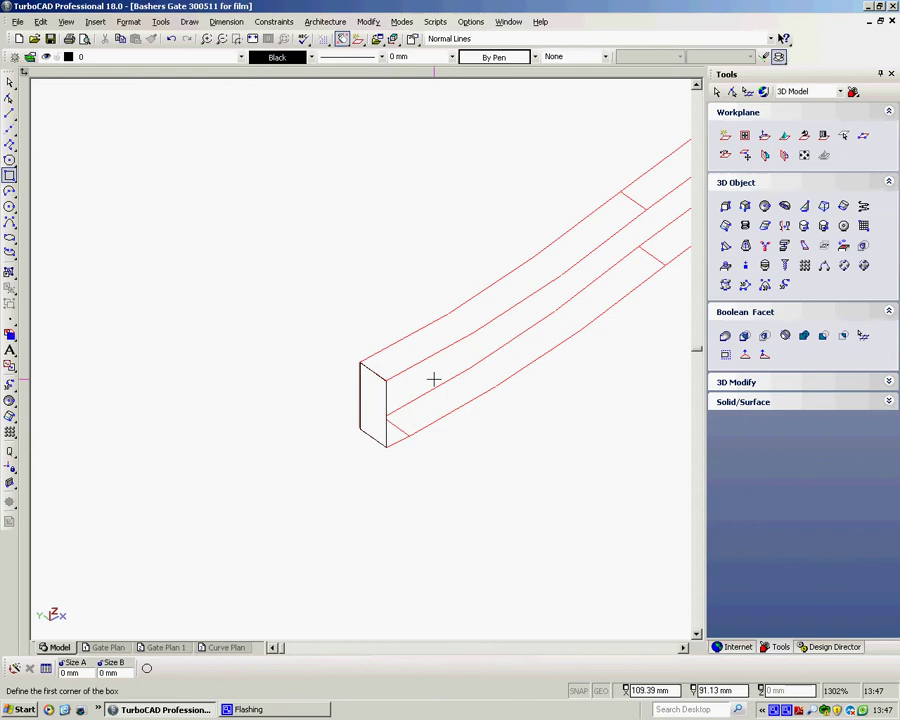
scroll(361, 360, down, 2)
scroll(401, 338, down, 3)
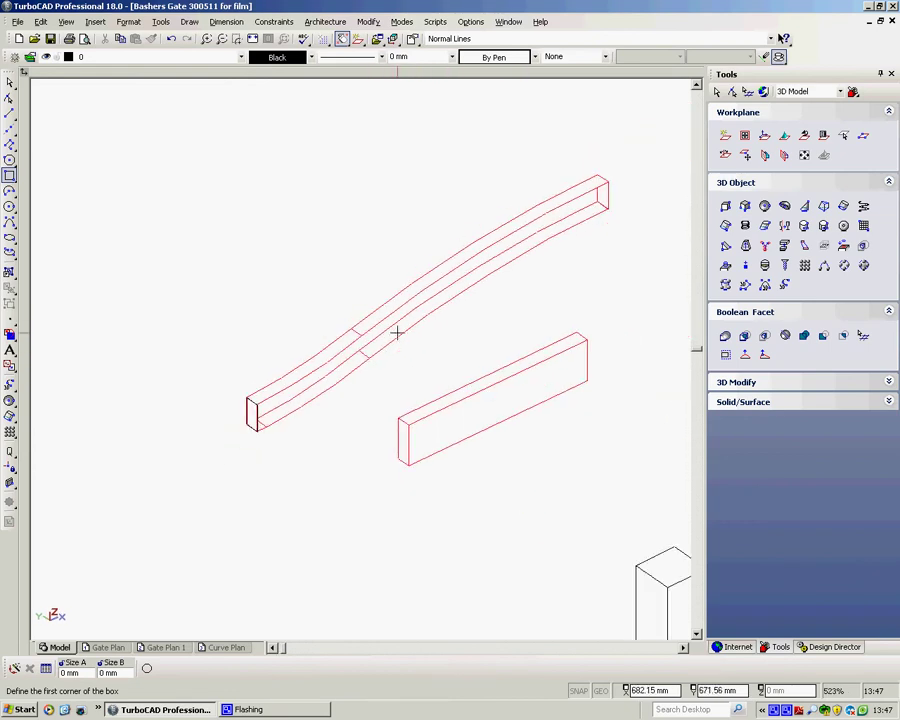
scroll(358, 360, up, 2)
scroll(360, 358, up, 1)
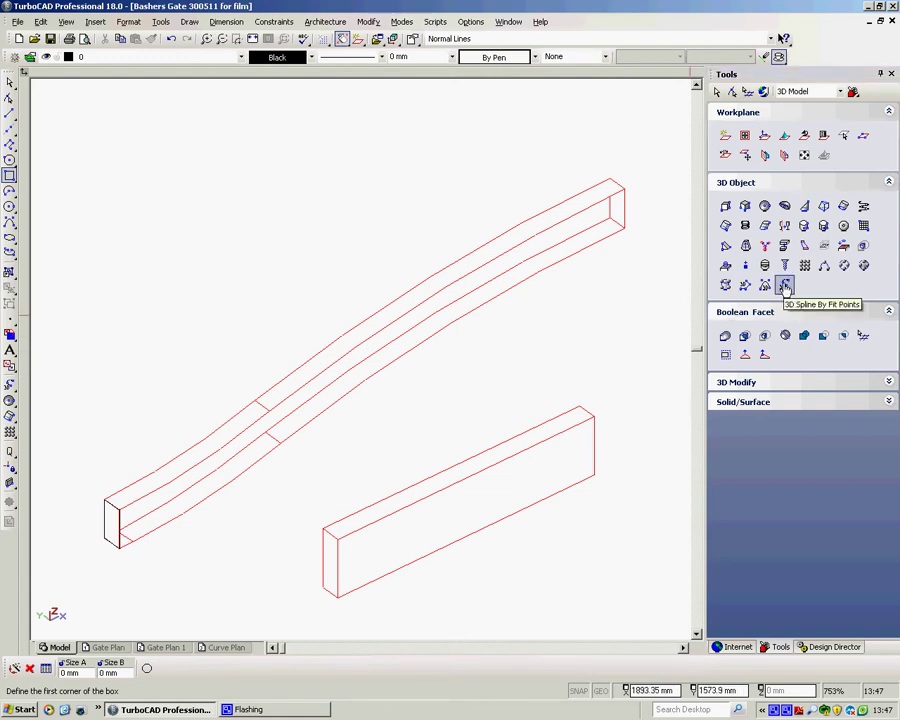
Start a 3D fitspline at the rail's lower end with points along its lower edge.
click(785, 286)
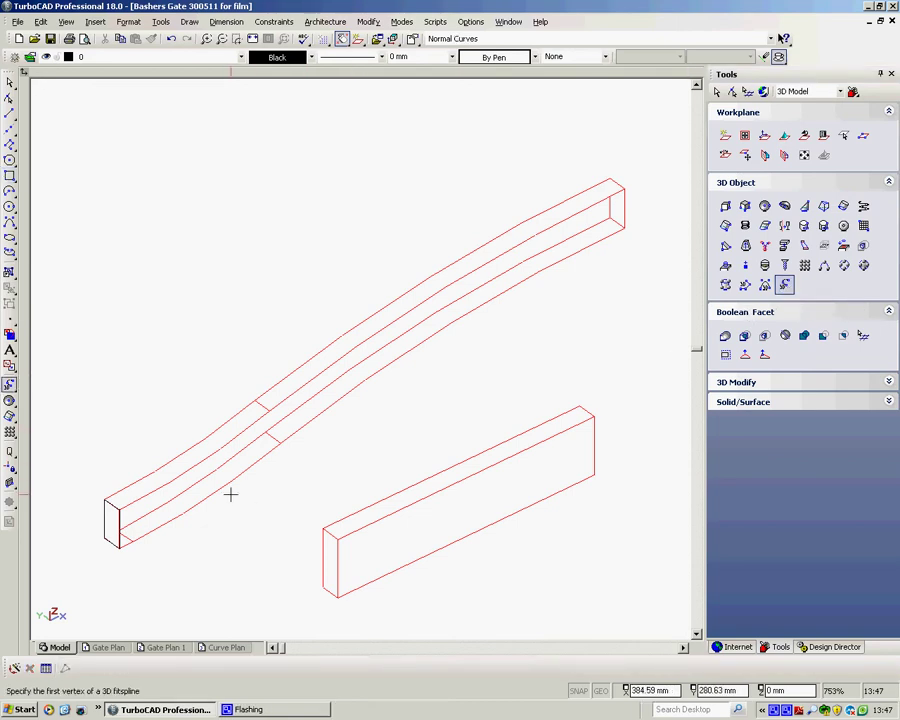
scroll(361, 359, up, 2)
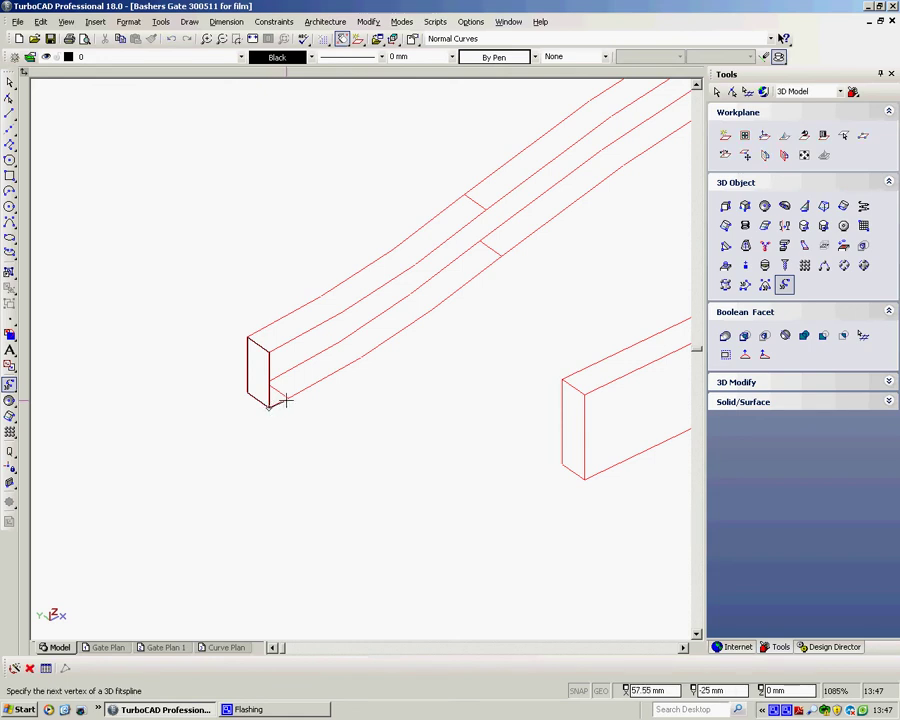
click(287, 397)
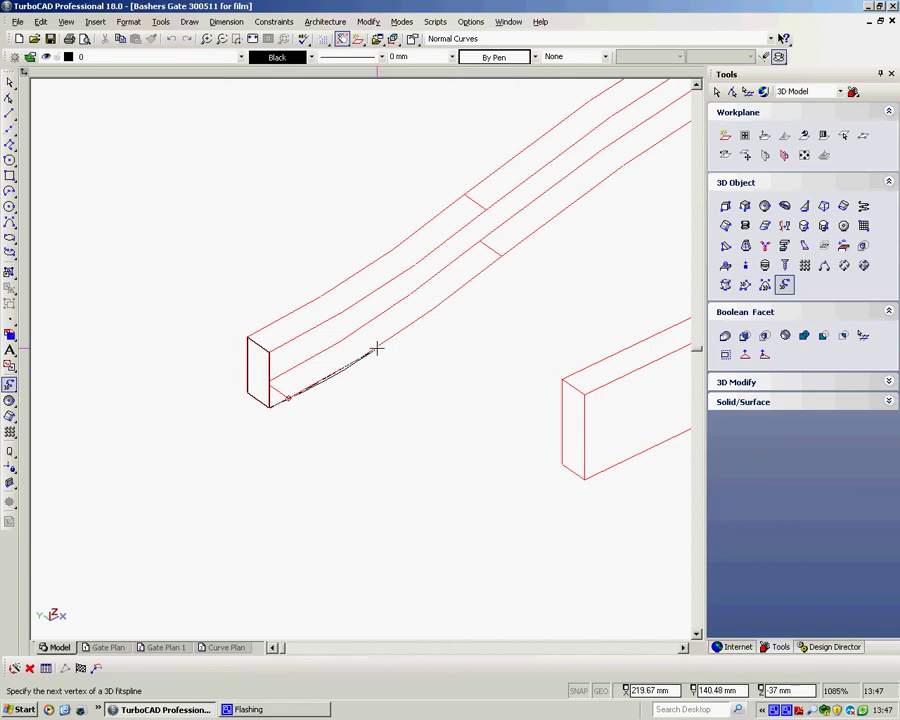
click(376, 348)
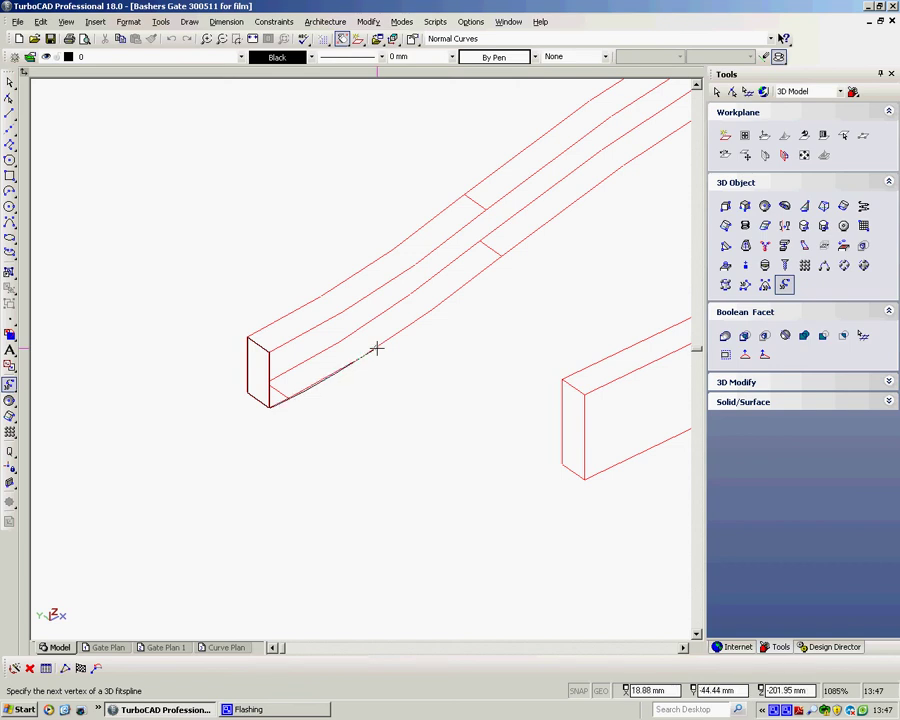
click(424, 314)
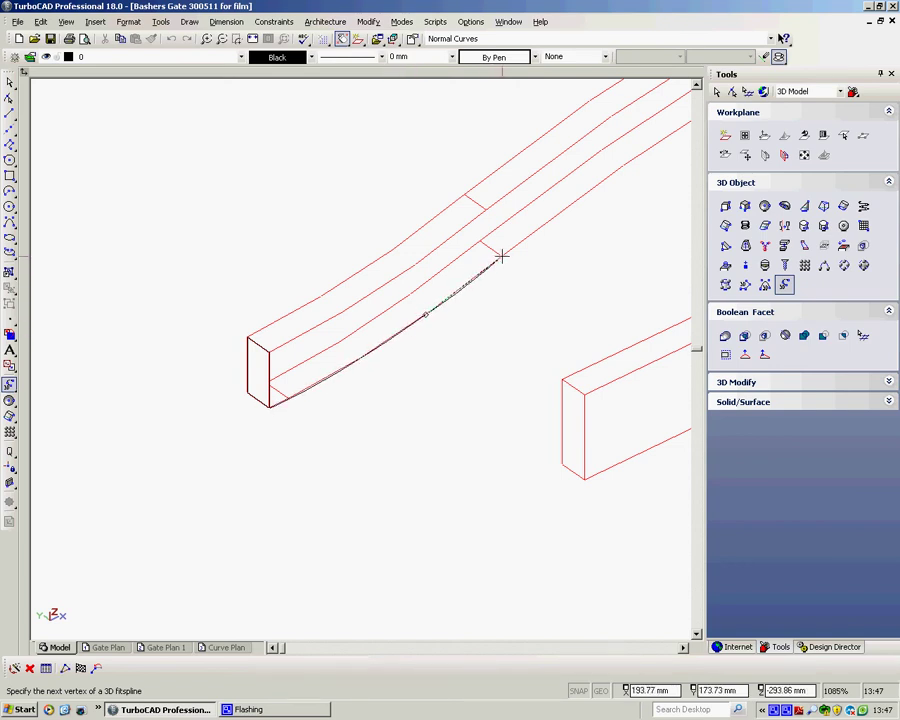
scroll(360, 356, up, 3)
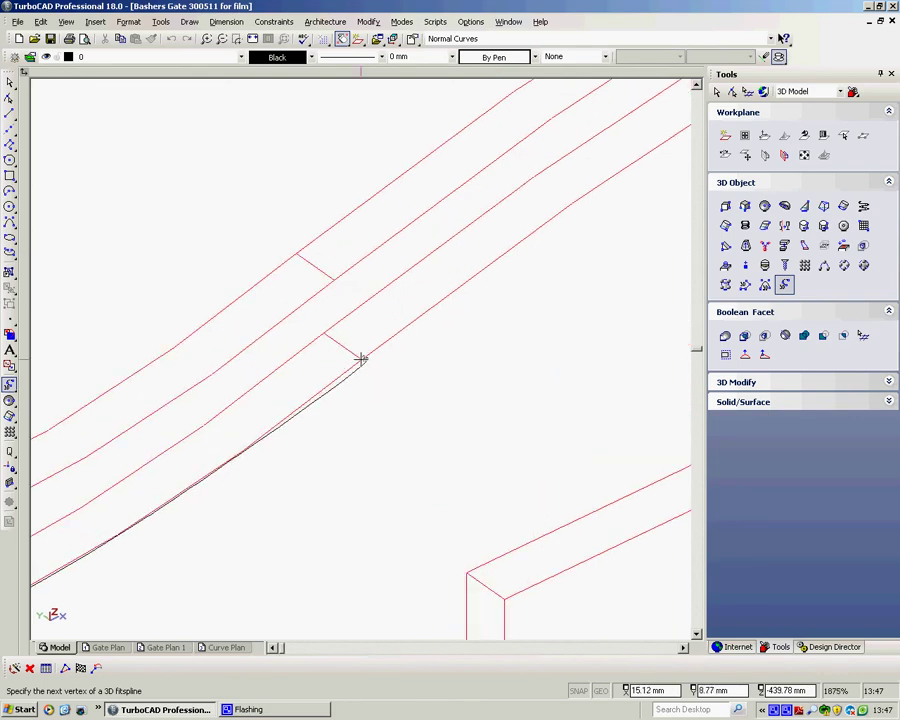
scroll(360, 358, down, 4)
click(360, 358)
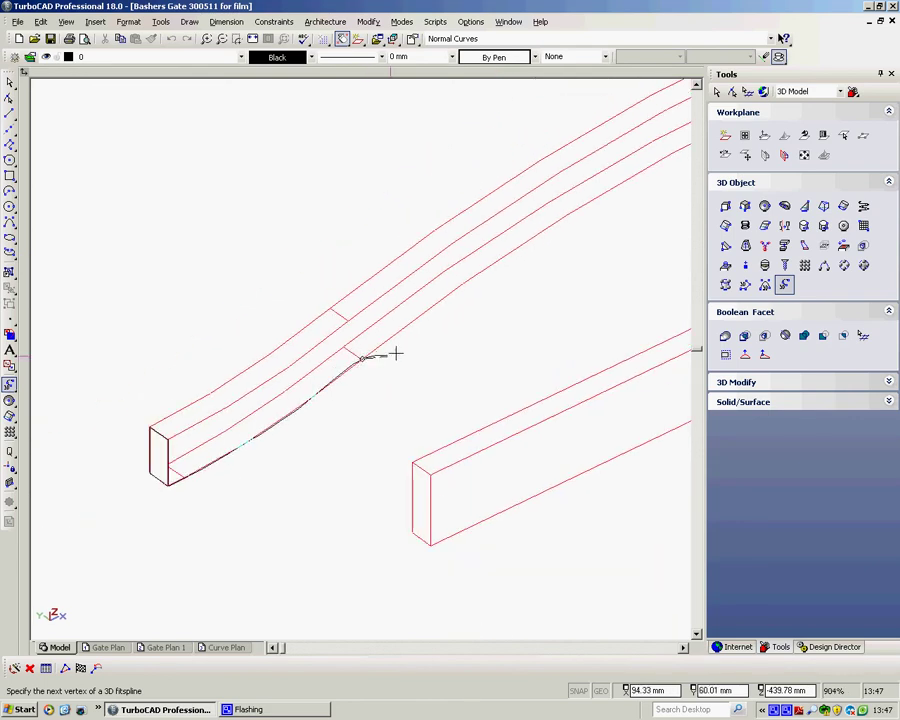
Continue the spline along the beam edge to the far corner and bring up its finish options.
click(469, 279)
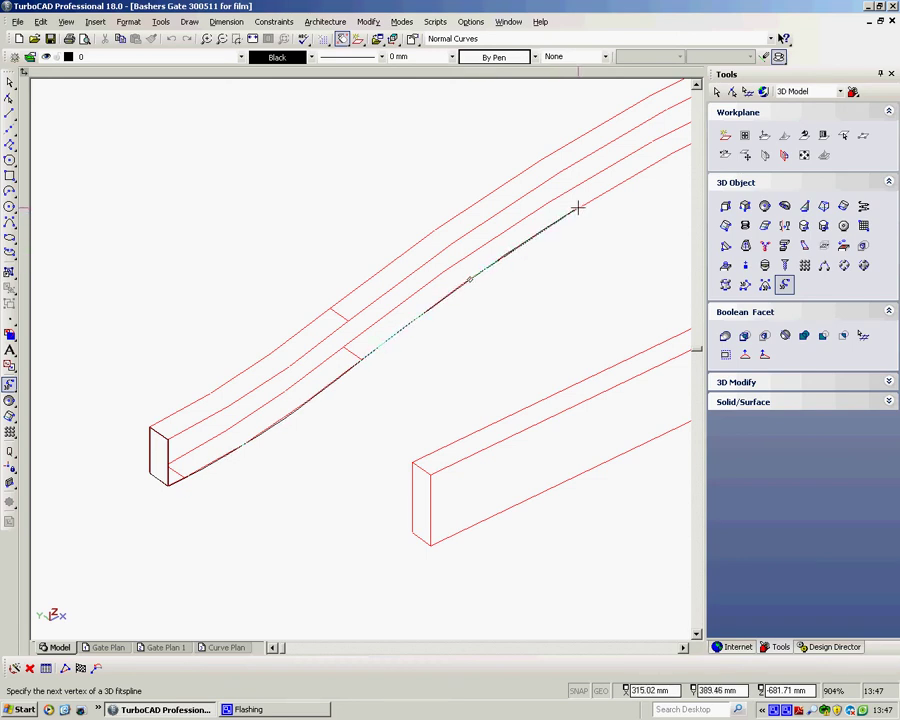
scroll(578, 207, down, 2)
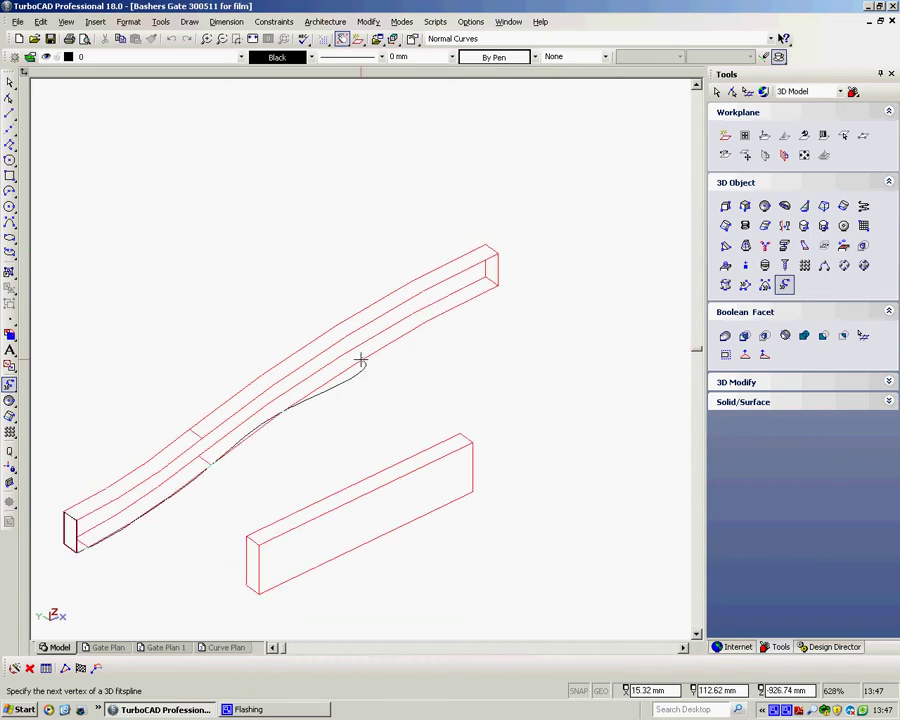
click(361, 359)
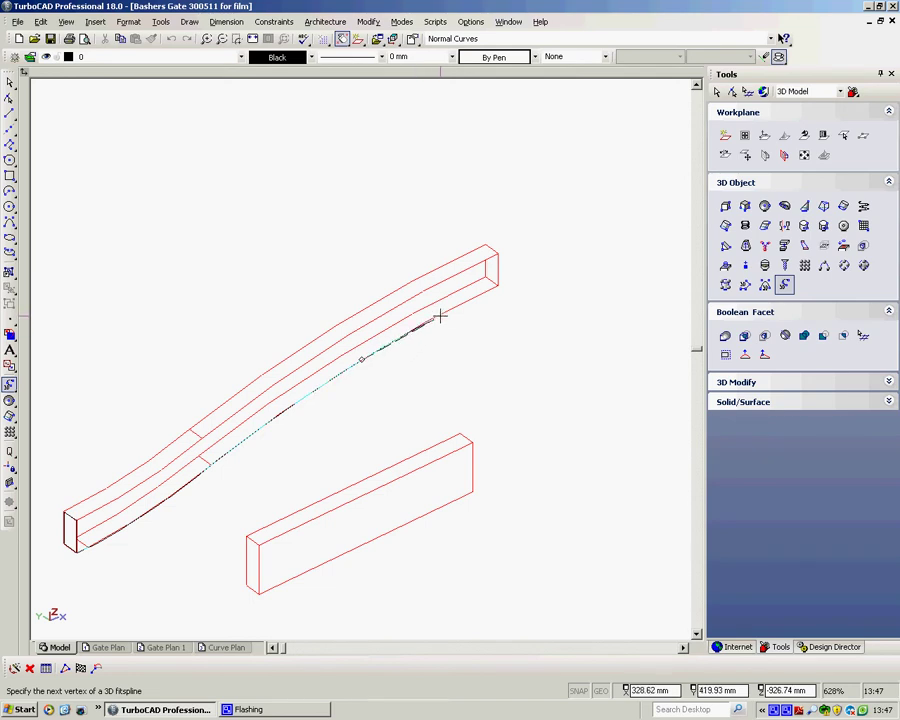
click(440, 315)
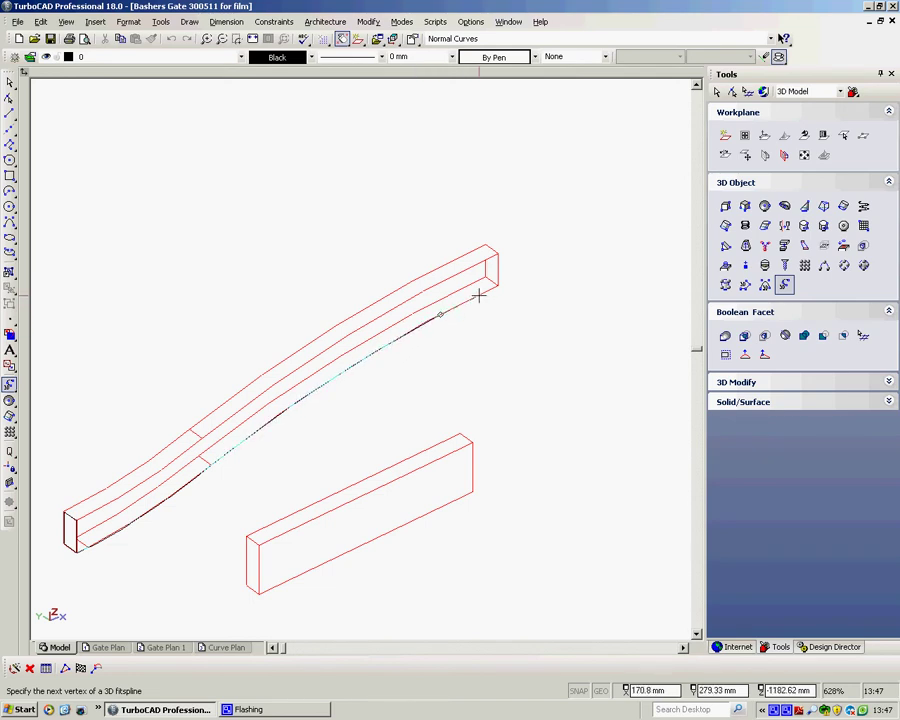
click(479, 295)
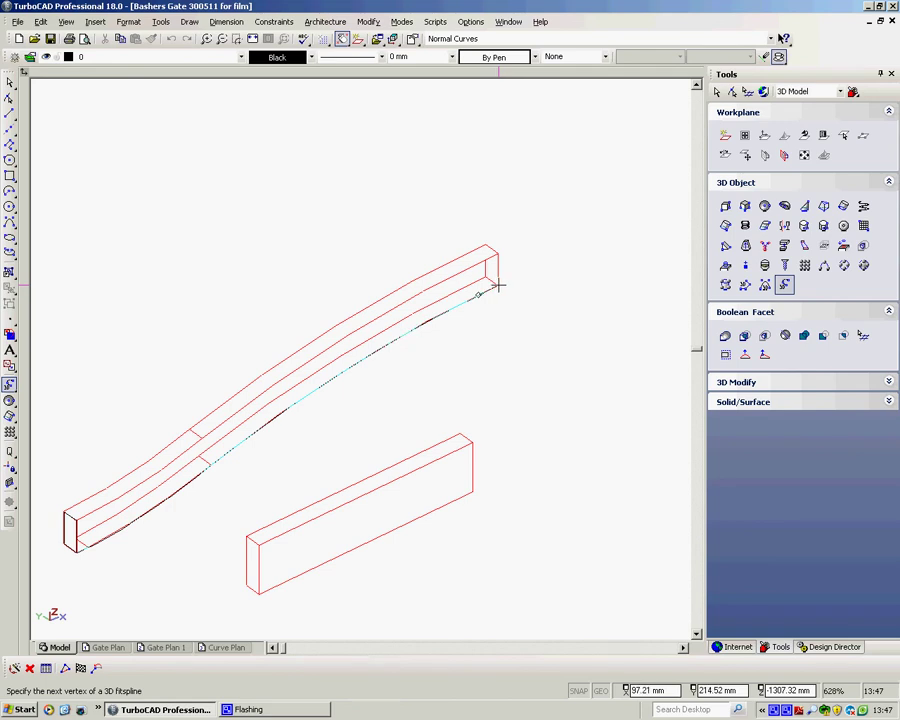
click(498, 286)
right_click(526, 307)
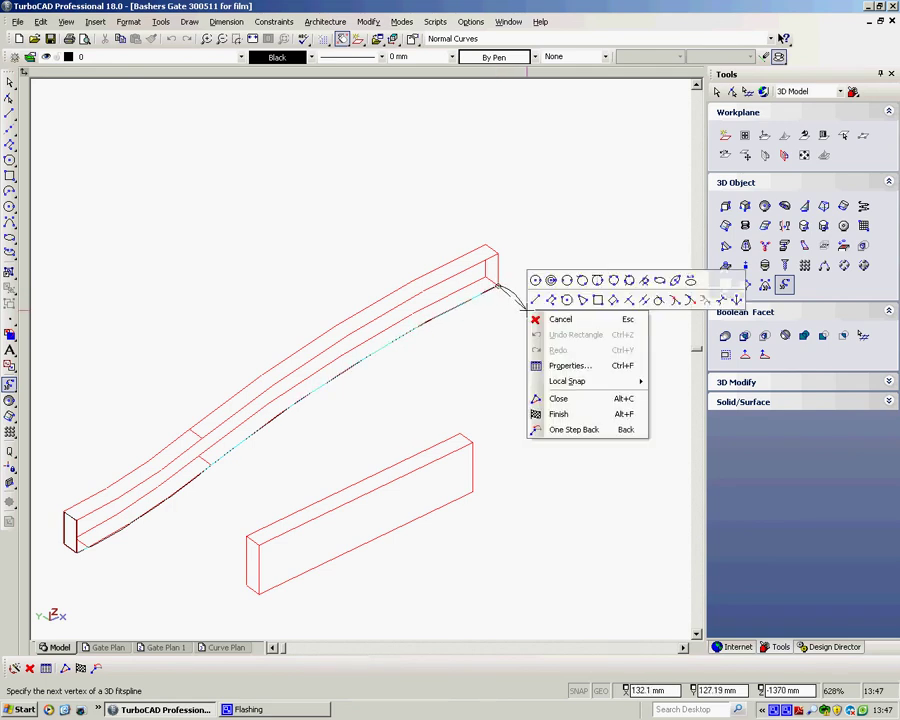
click(562, 414)
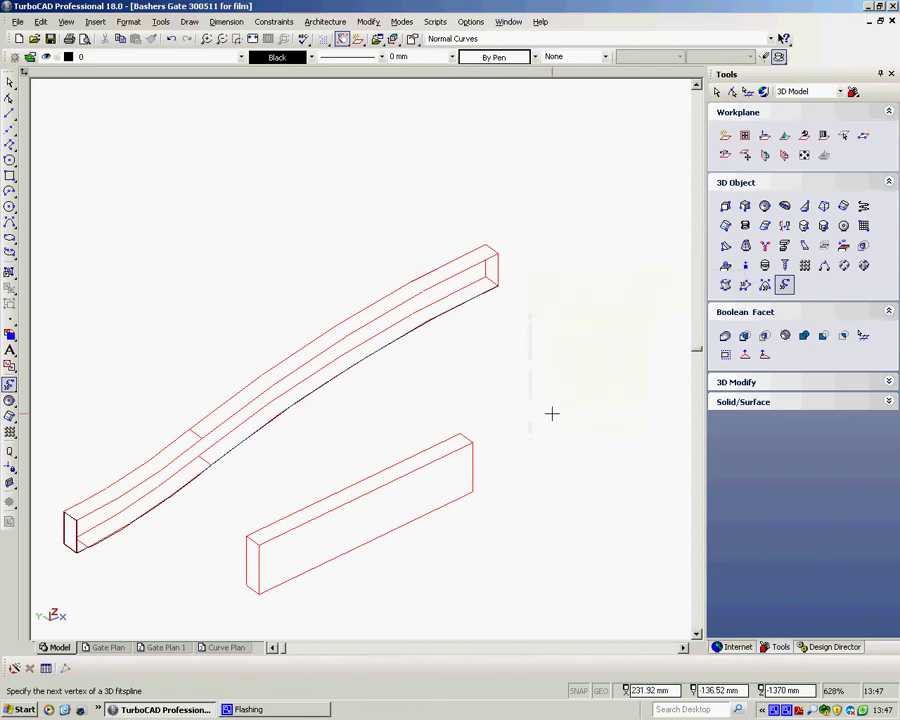
middle_drag(214, 512, 361, 359)
scroll(361, 359, down, 1)
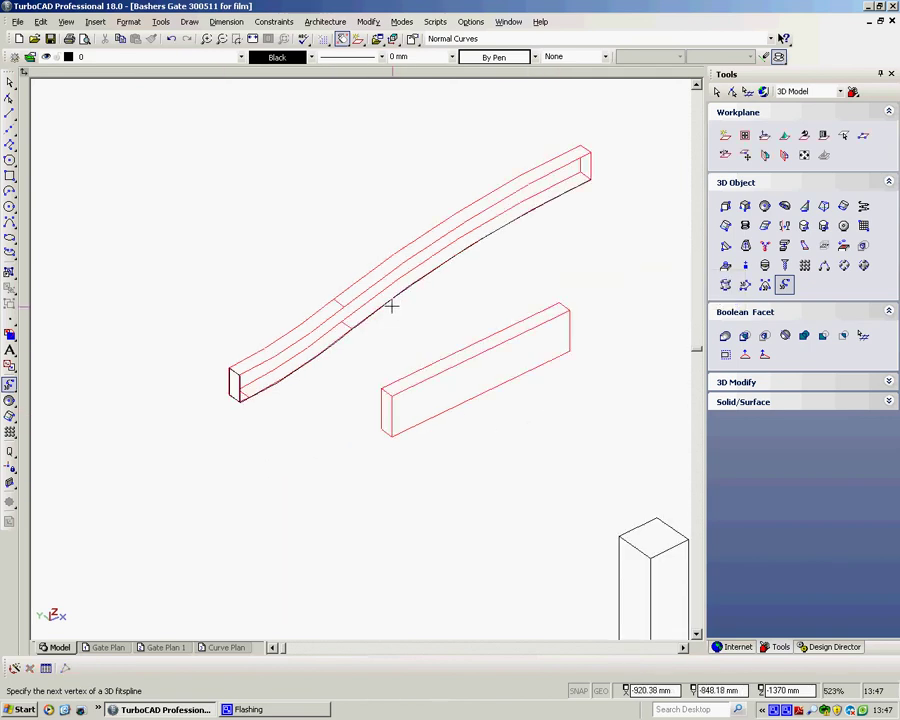
shift+middle_drag(392, 305, 370, 330)
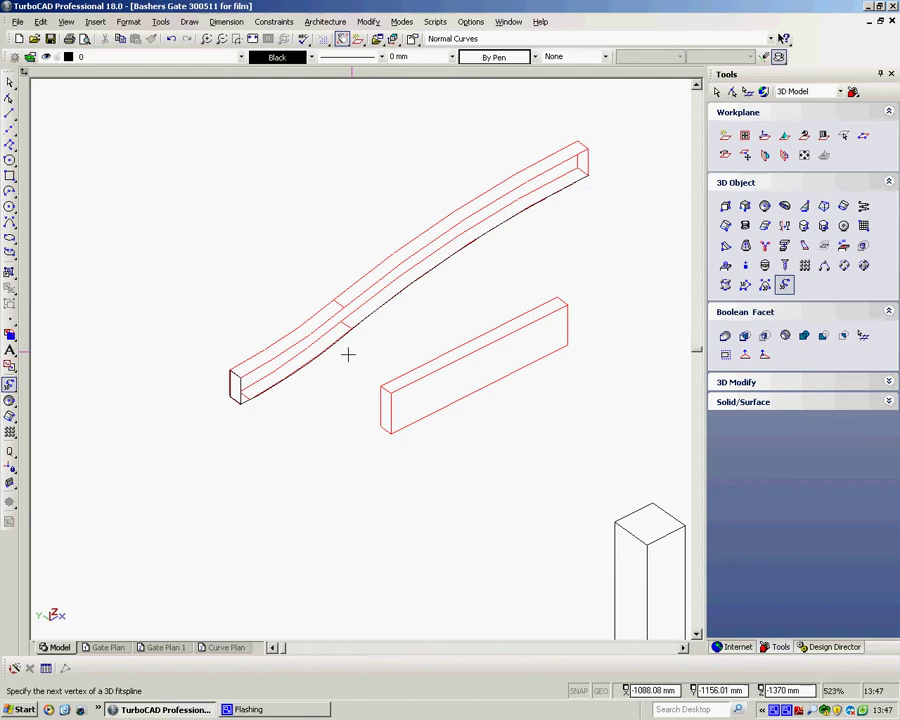
scroll(242, 383, up, 4)
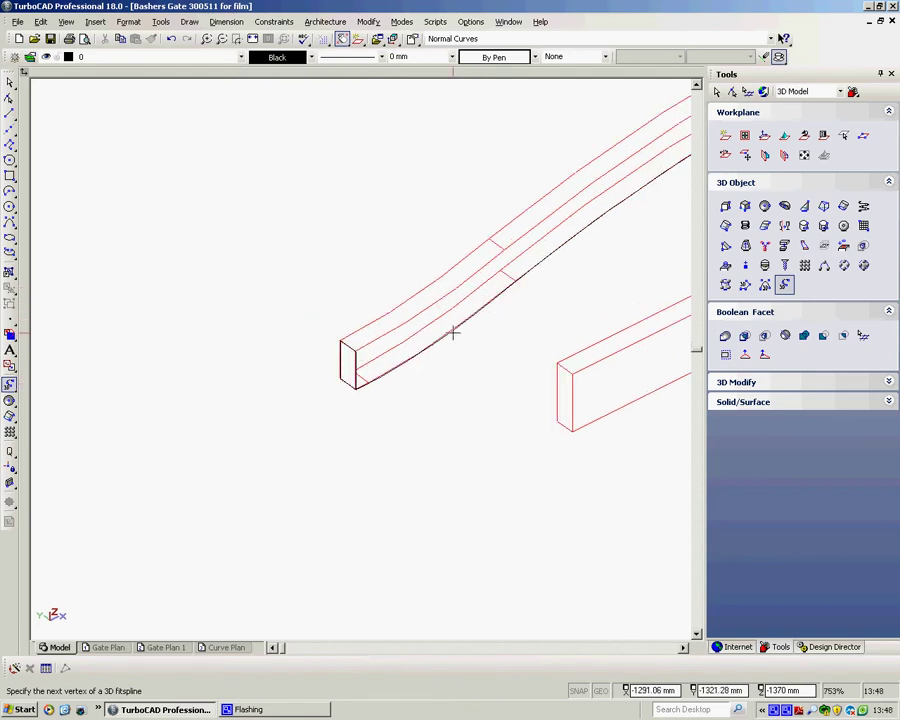
scroll(454, 331, down, 5)
scroll(404, 323, up, 1)
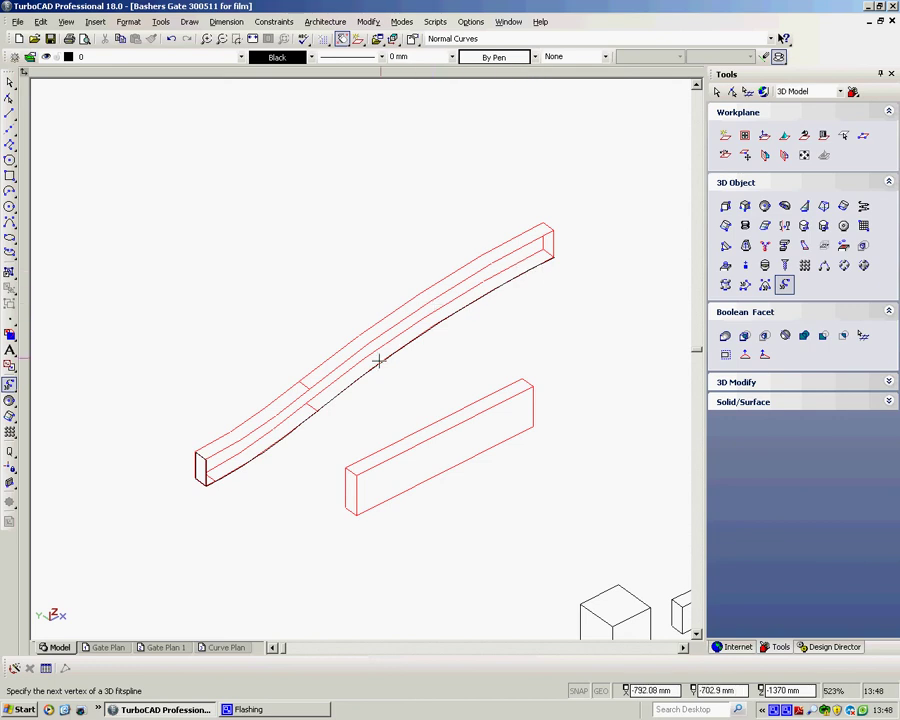
scroll(360, 357, up, 2)
scroll(420, 306, down, 2)
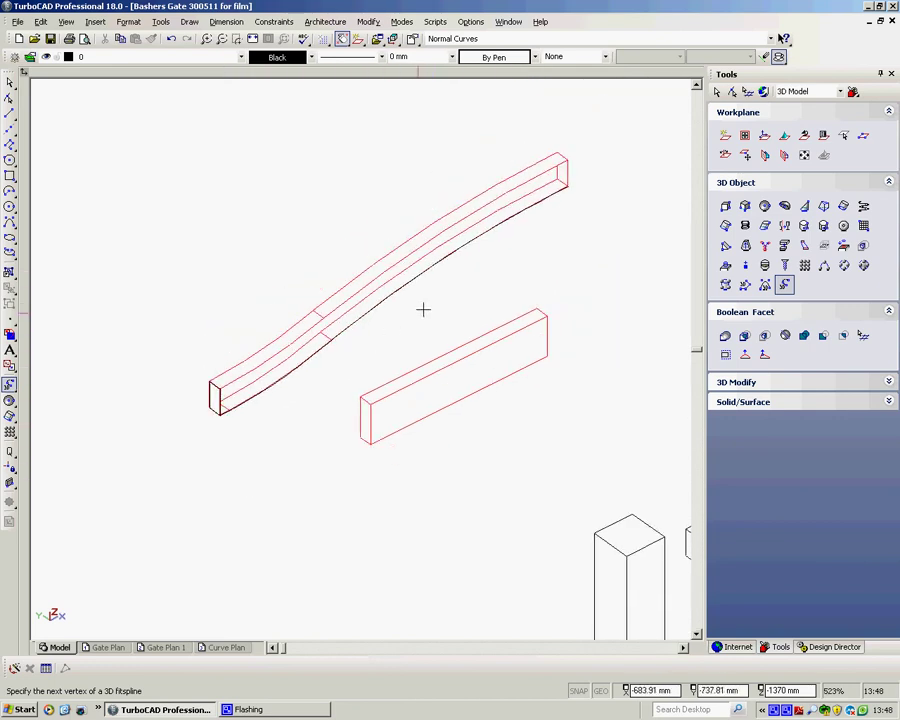
Sweep the rectangle at the rail end along the 3D fitspline path into a curved solid.
click(726, 227)
scroll(219, 404, up, 2)
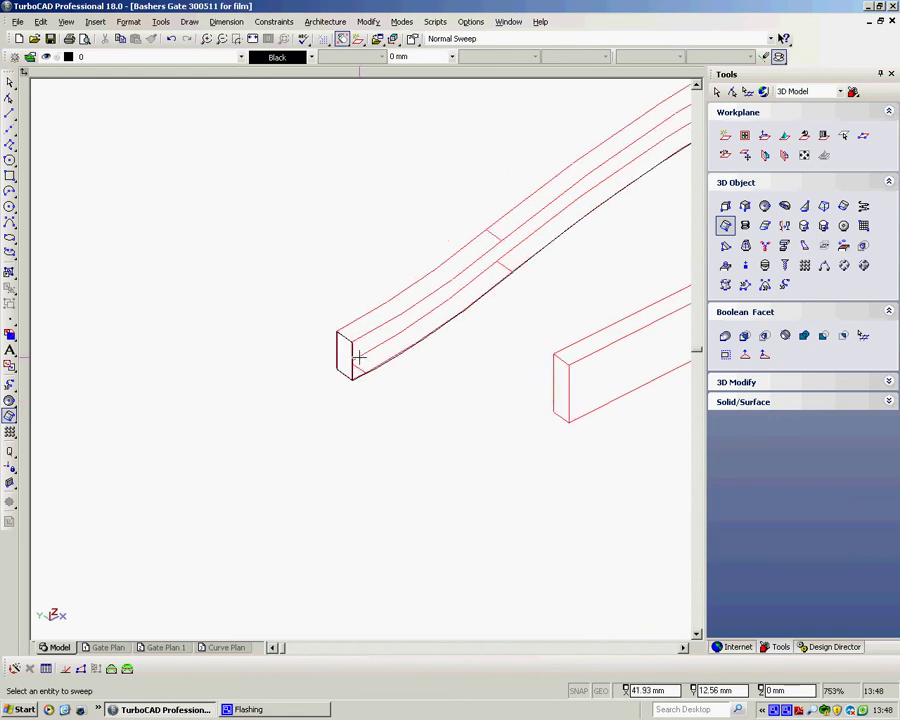
click(350, 351)
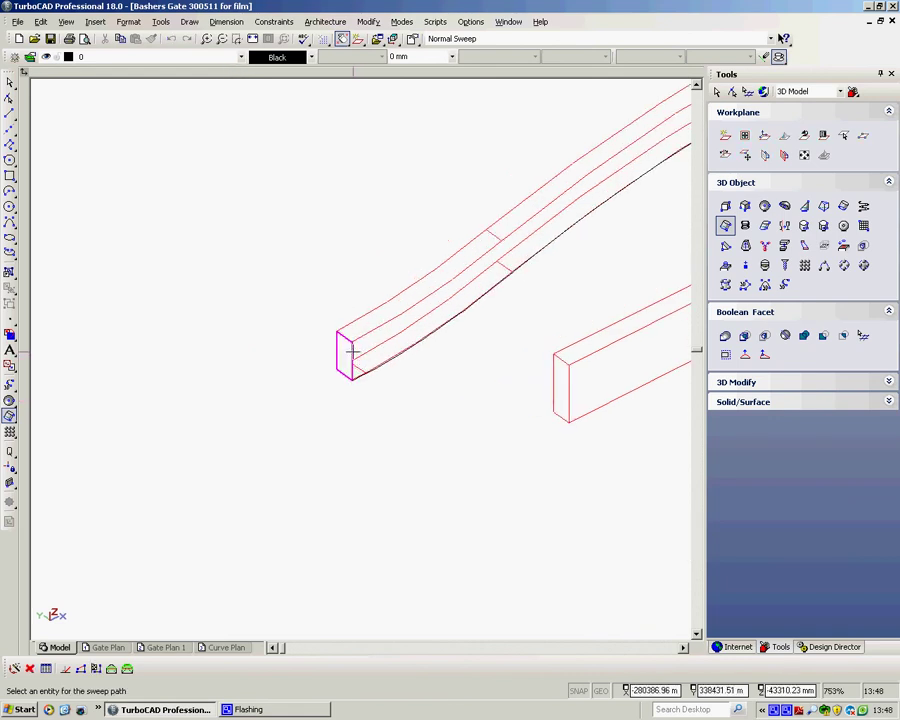
click(413, 344)
scroll(360, 357, down, 3)
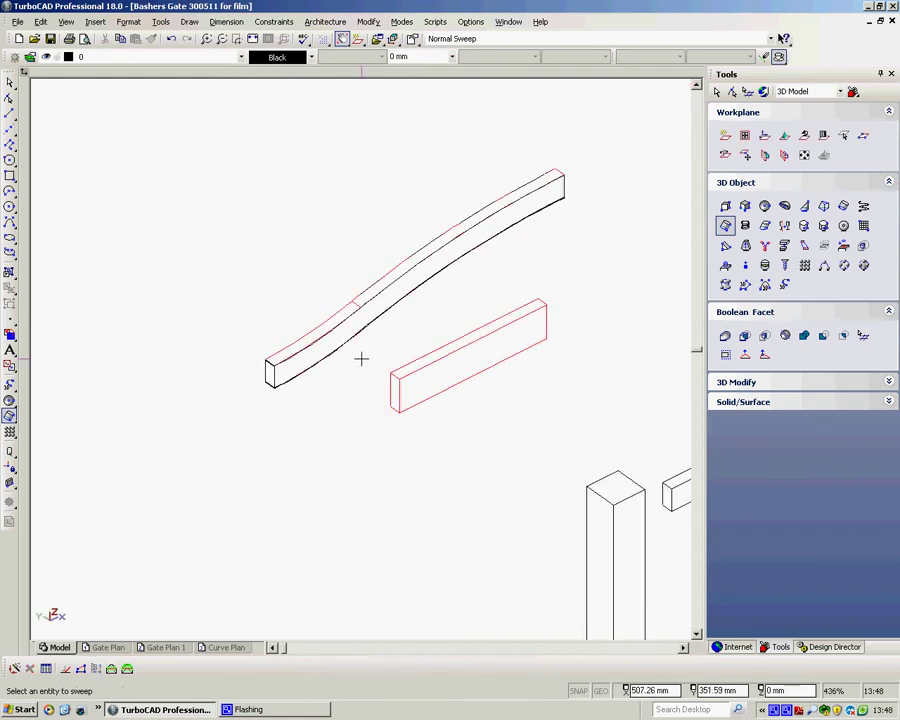
scroll(360, 357, up, 1)
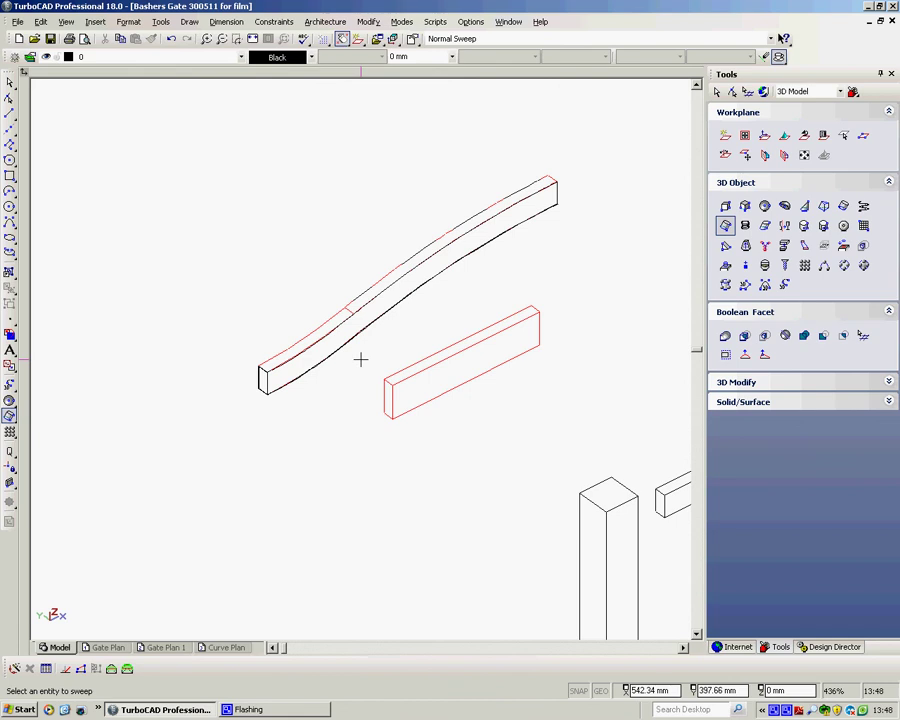
Select the new swept solid at the beam end and move it up-left, clear of the red rail.
key(Escape)
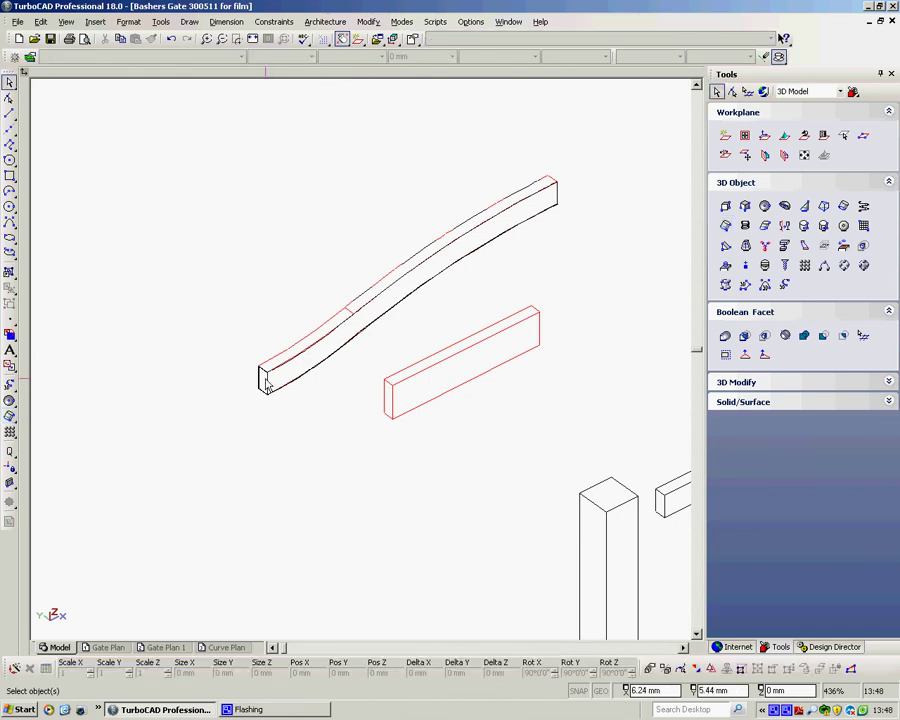
click(266, 386)
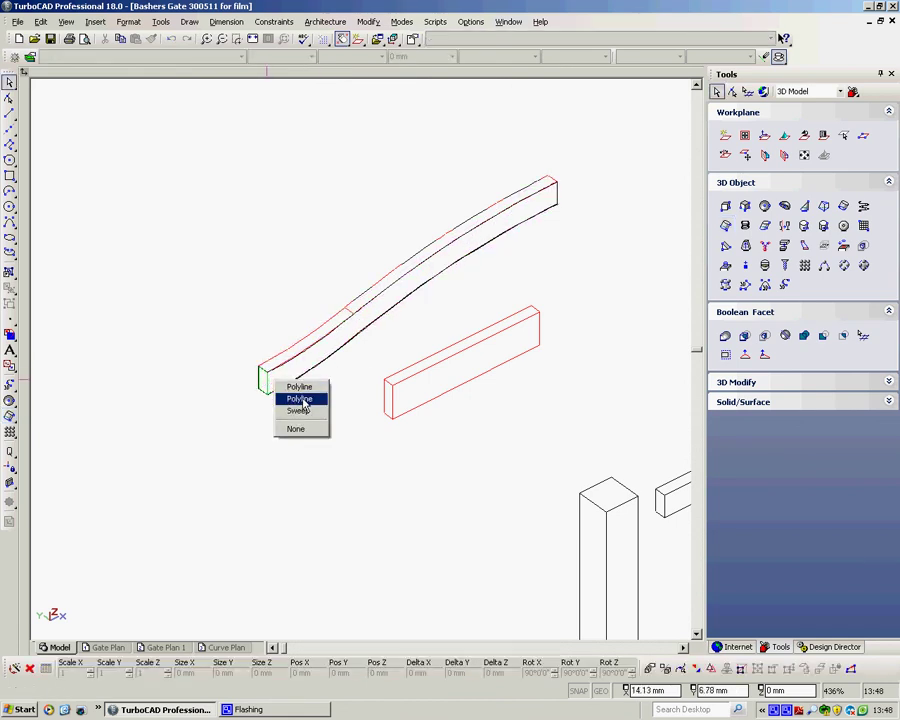
click(319, 411)
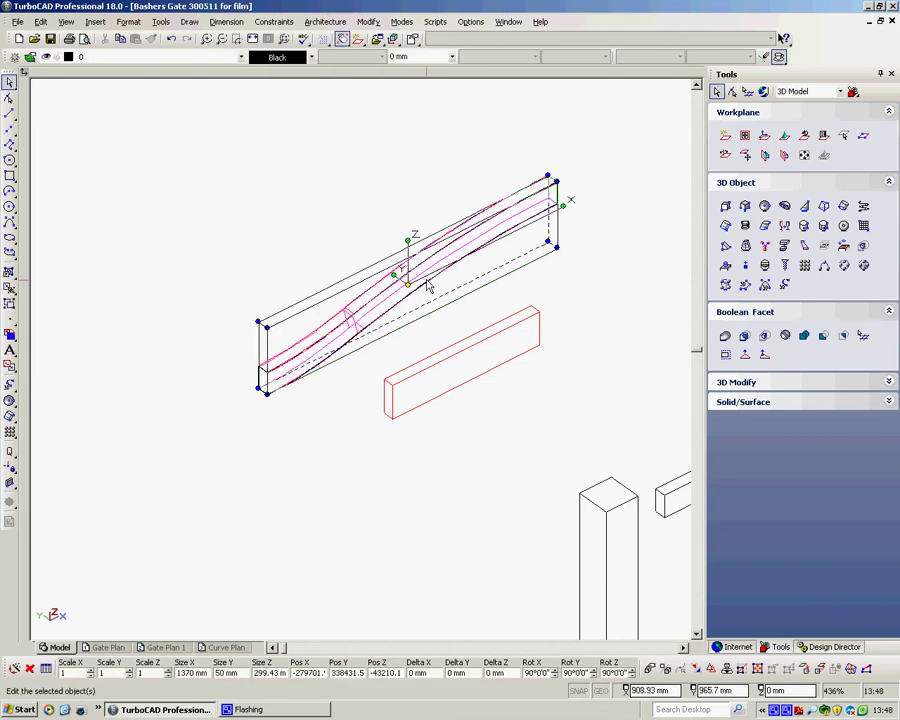
drag(406, 285, 256, 237)
click(201, 426)
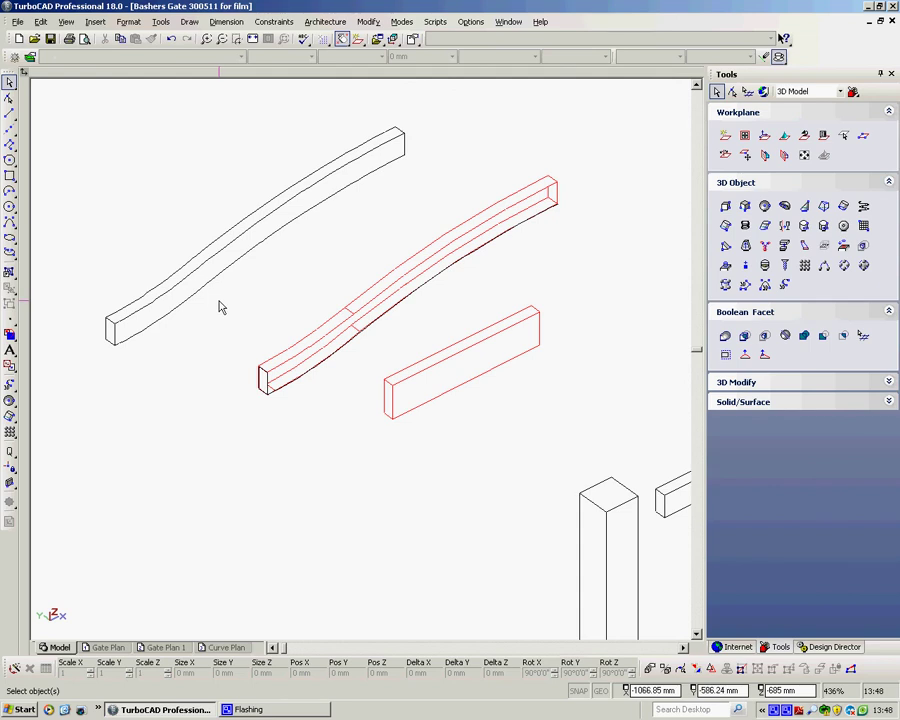
scroll(388, 368, up, 2)
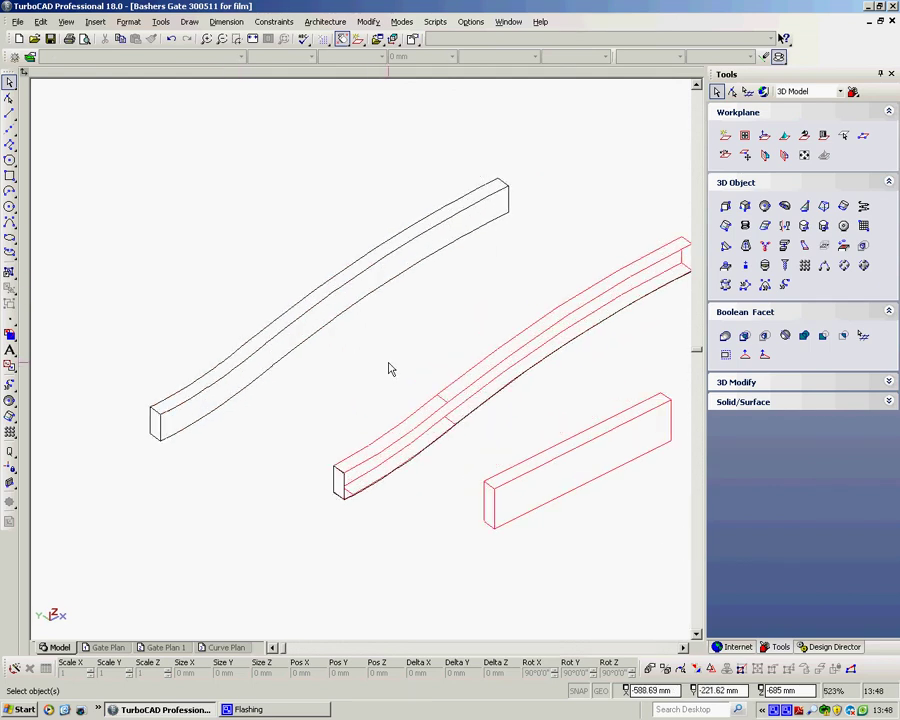
scroll(390, 369, up, 1)
scroll(410, 433, up, 1)
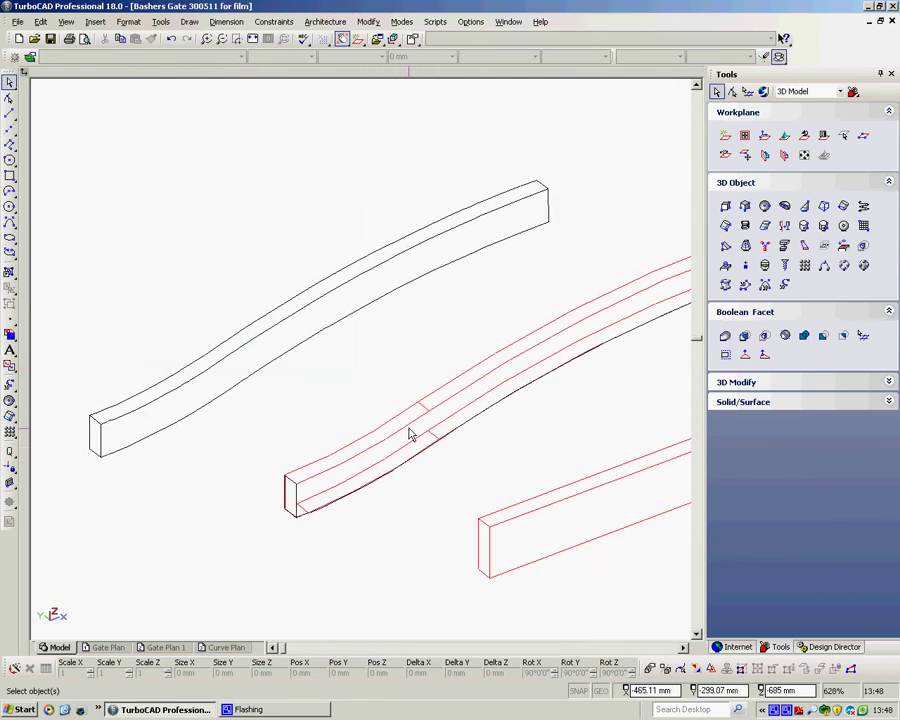
key(ctrl+Left)
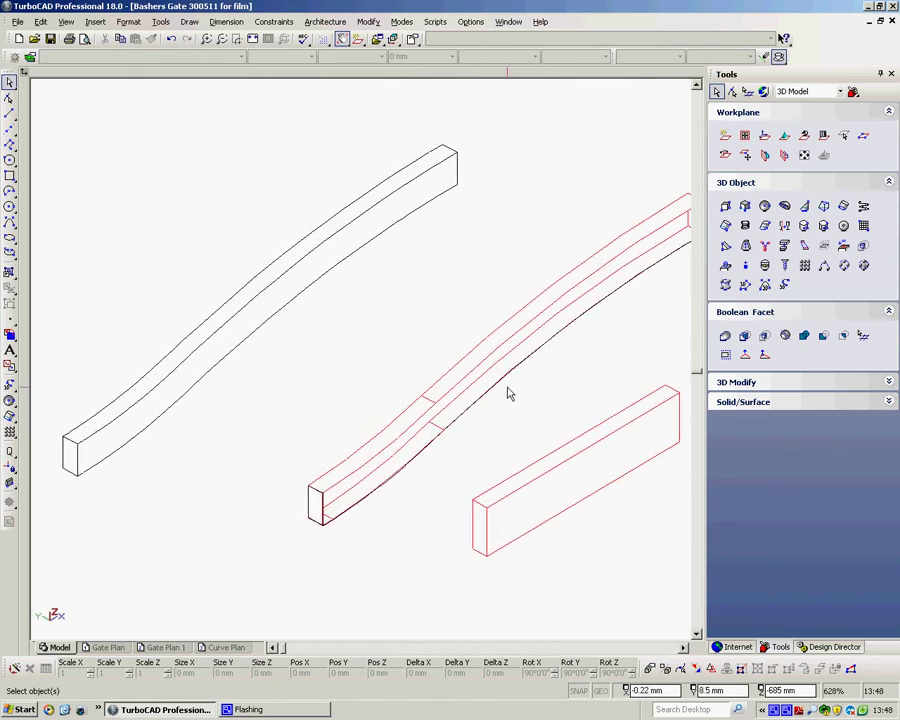
scroll(345, 364, down, 3)
scroll(363, 366, up, 1)
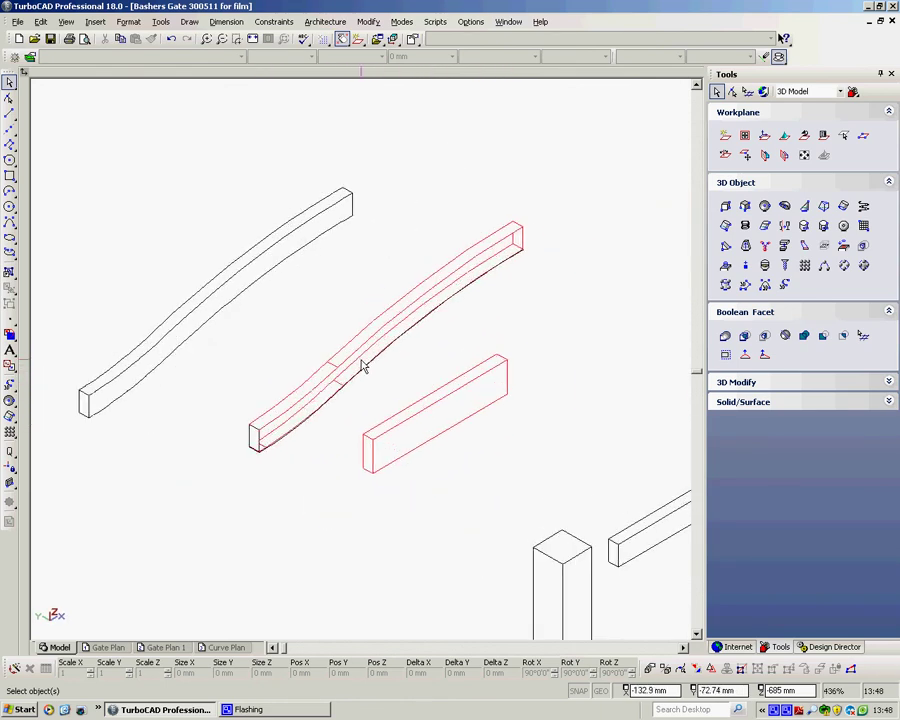
scroll(363, 366, up, 1)
scroll(361, 366, down, 1)
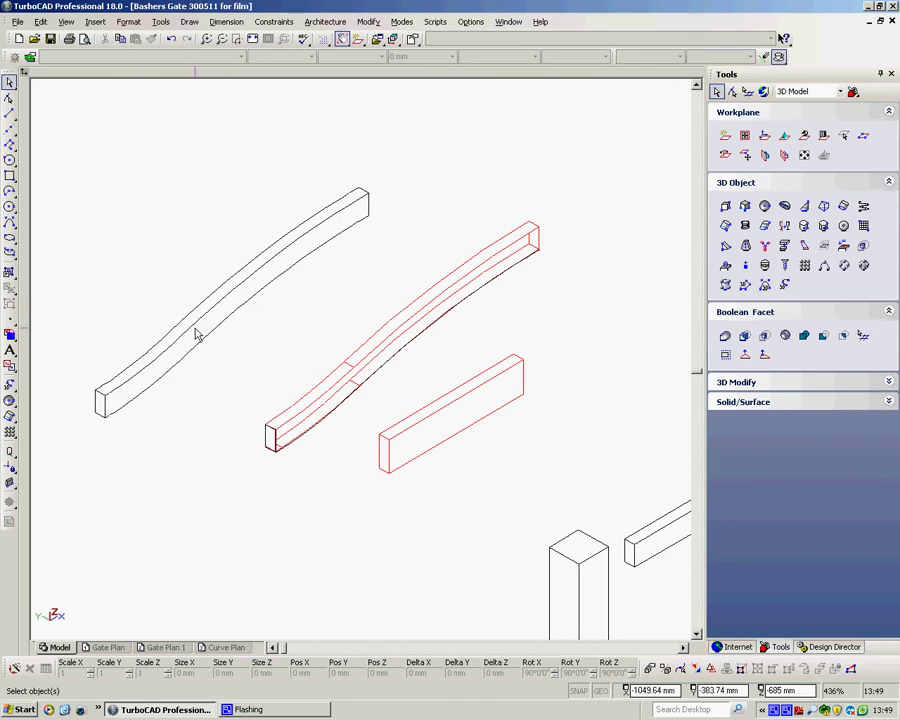
right_click(786, 710)
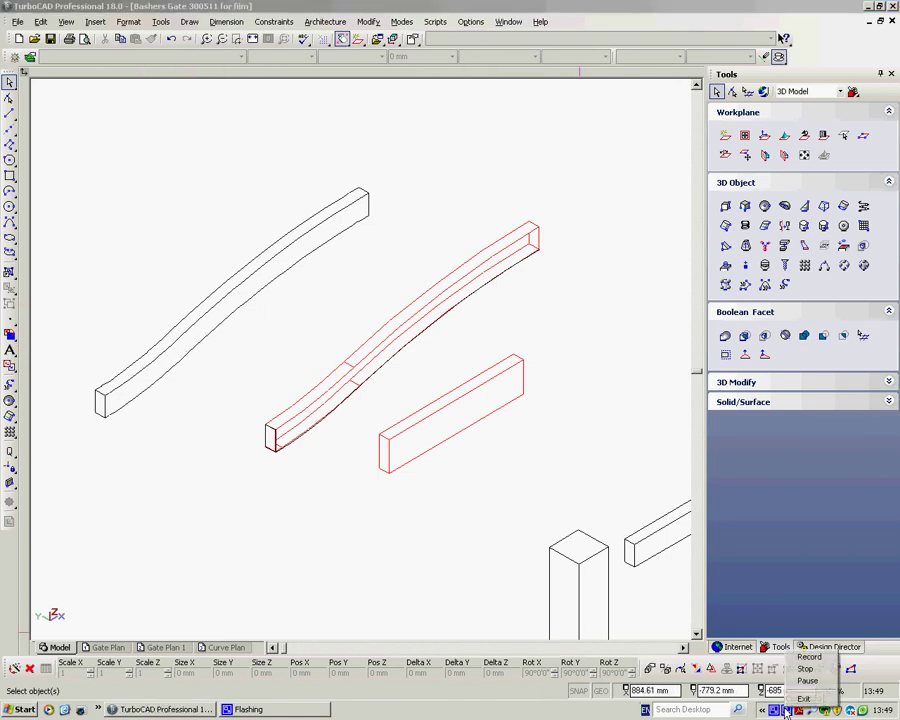
click(808, 666)
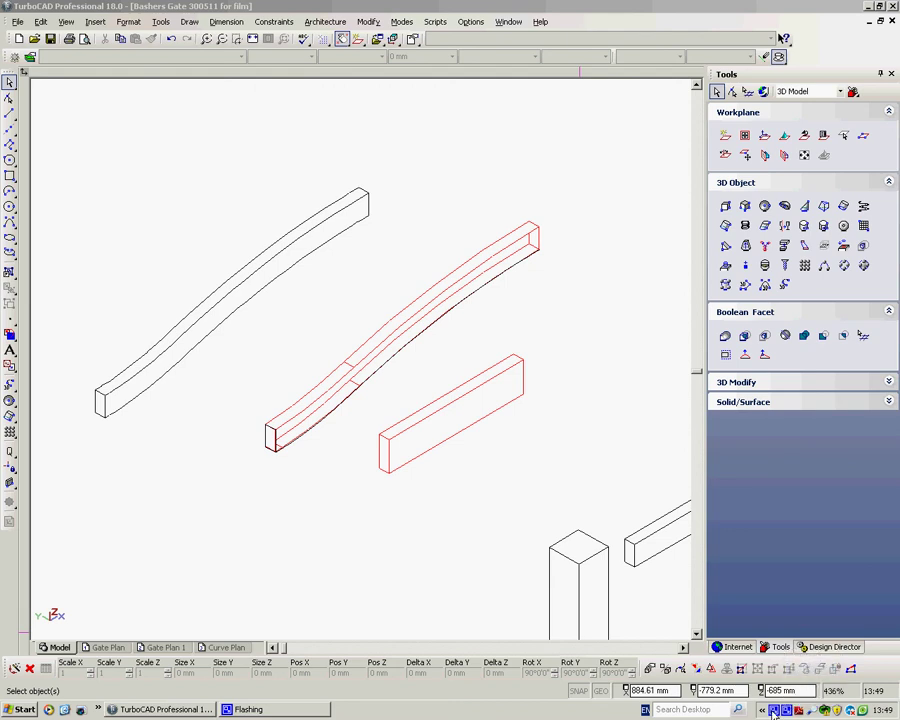
right_click(786, 710)
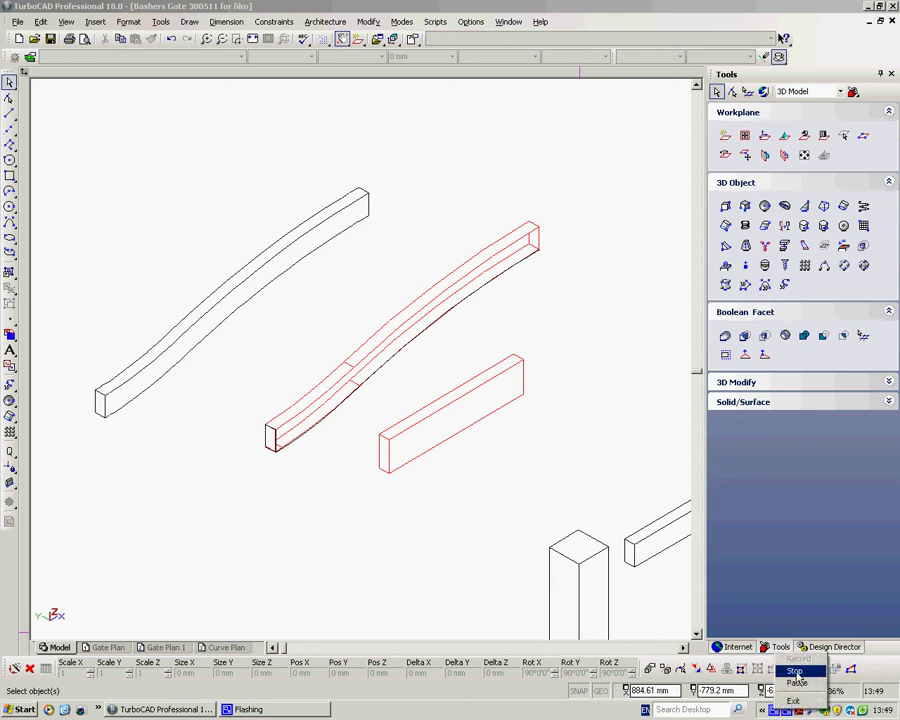